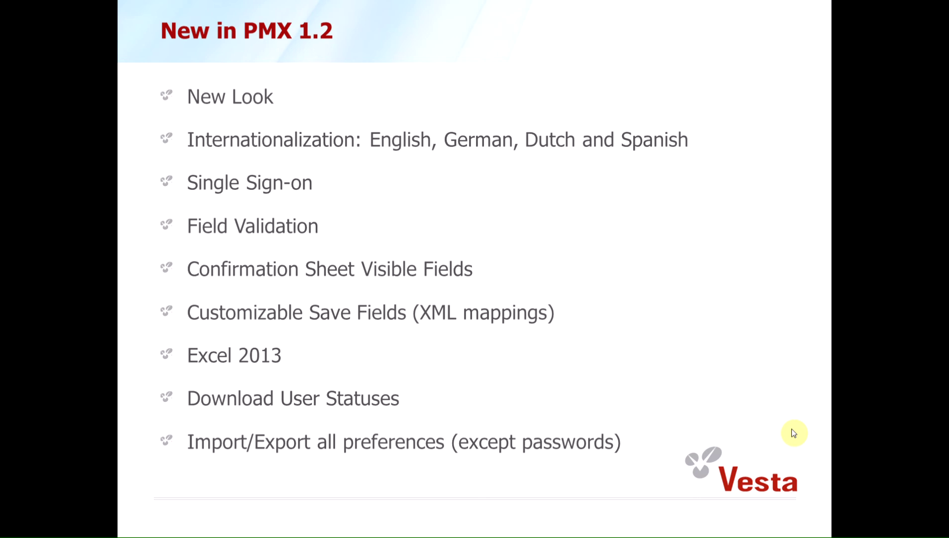
Advance the PowerPoint presentation to the 'New in PMX 1.2 – Continued' slide
{"action": "key", "text": "Right"}
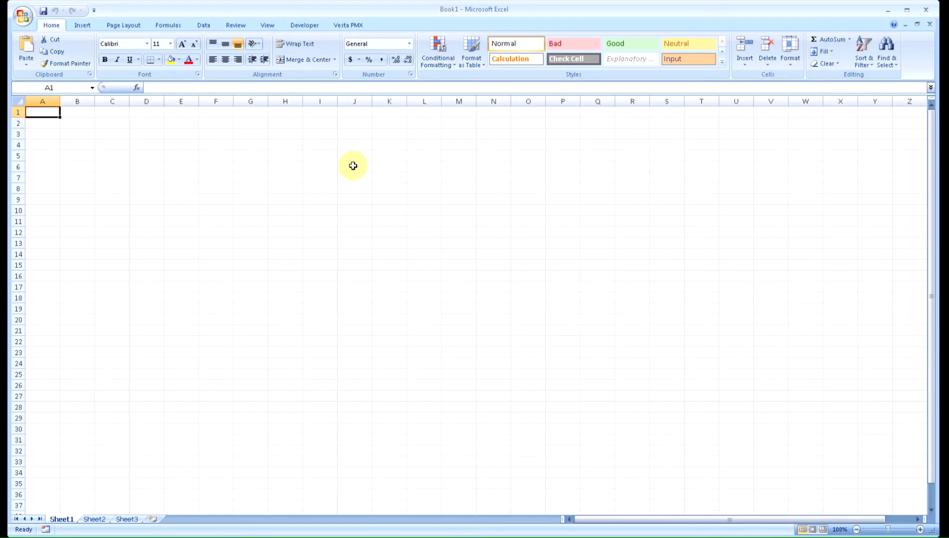
Open the empty SAP Search form through Vesta PMX's From SAP command
{"action": "left_click", "coordinate": [347, 26]}
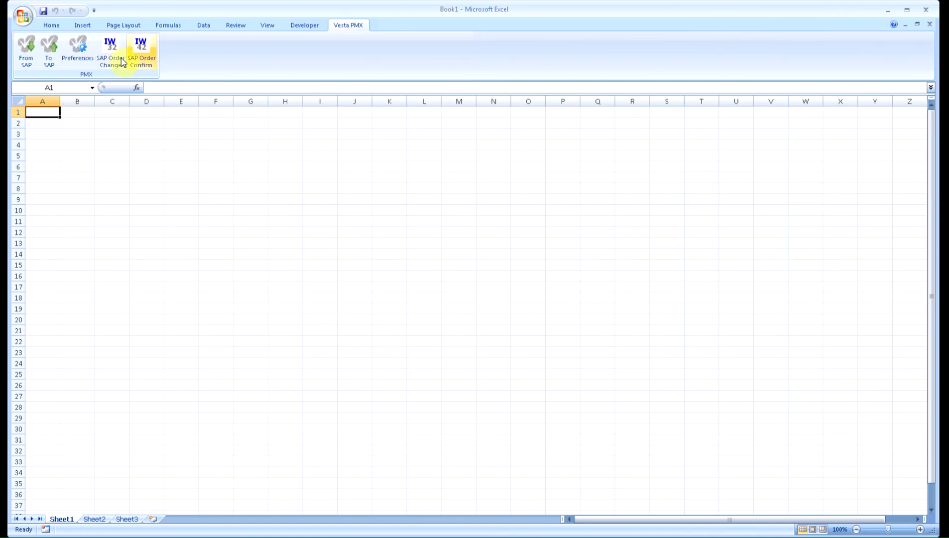
{"action": "left_click", "coordinate": [25, 55]}
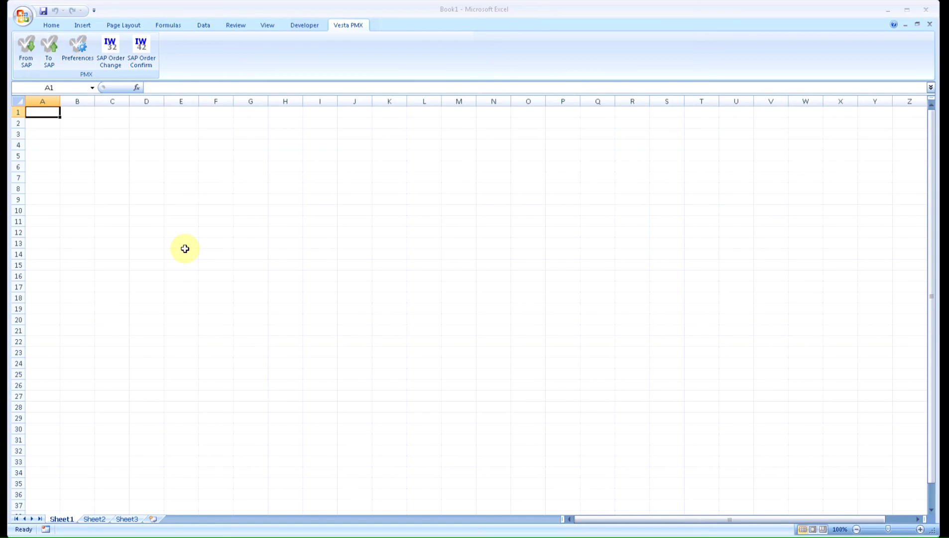
{"action": "left_click", "coordinate": [26, 58]}
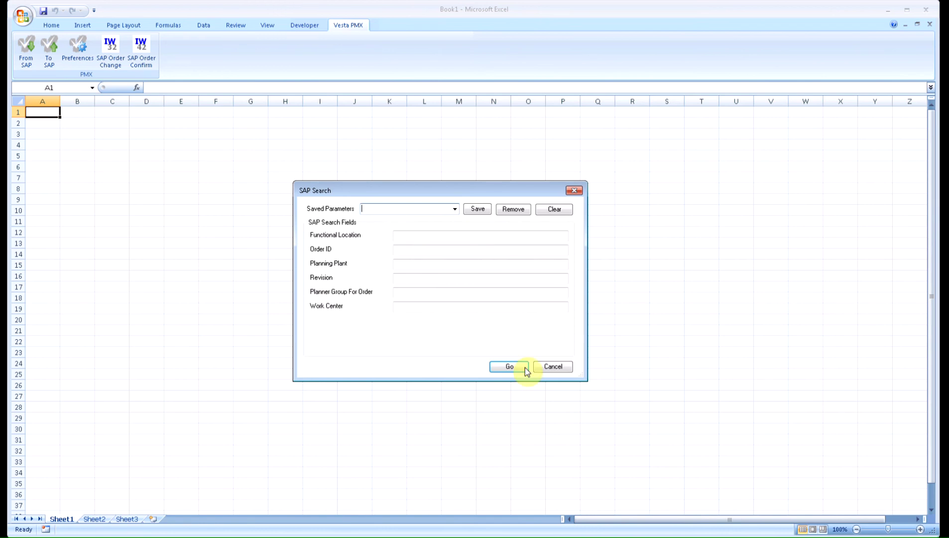
Cancel the empty SAP Search and bring up the PMX Preferences selection parameters
{"action": "left_click", "coordinate": [556, 367]}
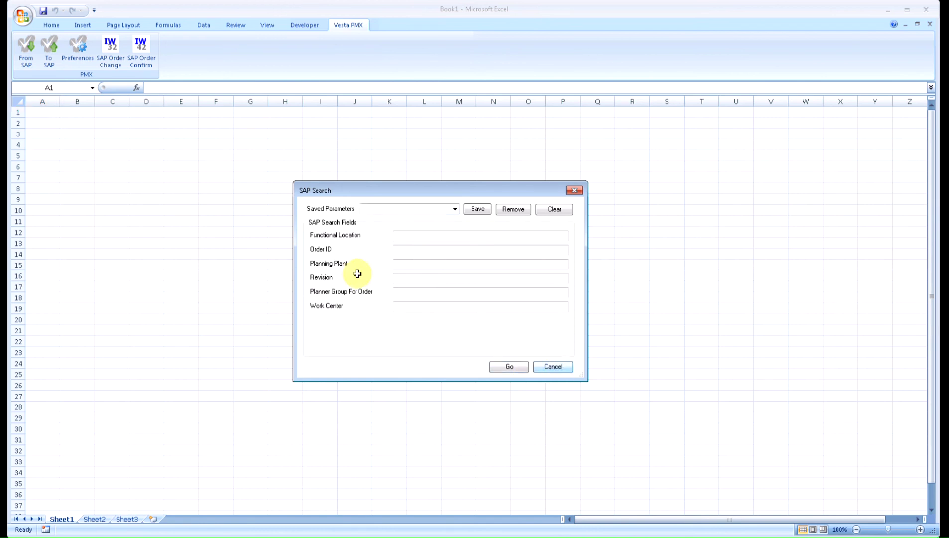
{"action": "left_click", "coordinate": [80, 52]}
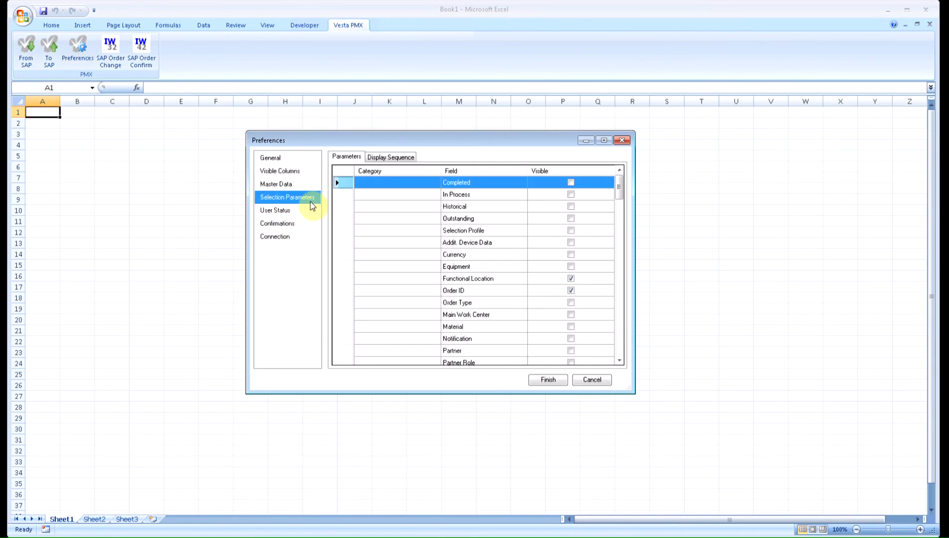
{"action": "mouse_move", "coordinate": [623, 190]}
{"action": "left_mouse_down"}
{"action": "mouse_move", "coordinate": [617, 245]}
{"action": "mouse_move", "coordinate": [615, 183]}
{"action": "left_mouse_up"}
Make Completed, In Process, Historical and Outstanding visible, then review their display sequence
{"action": "left_click", "coordinate": [571, 182]}
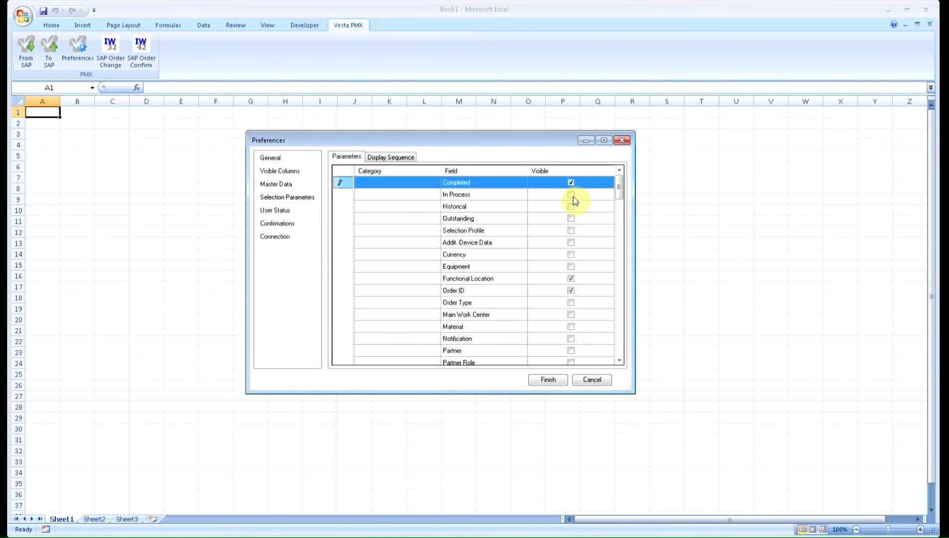
{"action": "left_click", "coordinate": [571, 194]}
{"action": "left_click", "coordinate": [570, 206]}
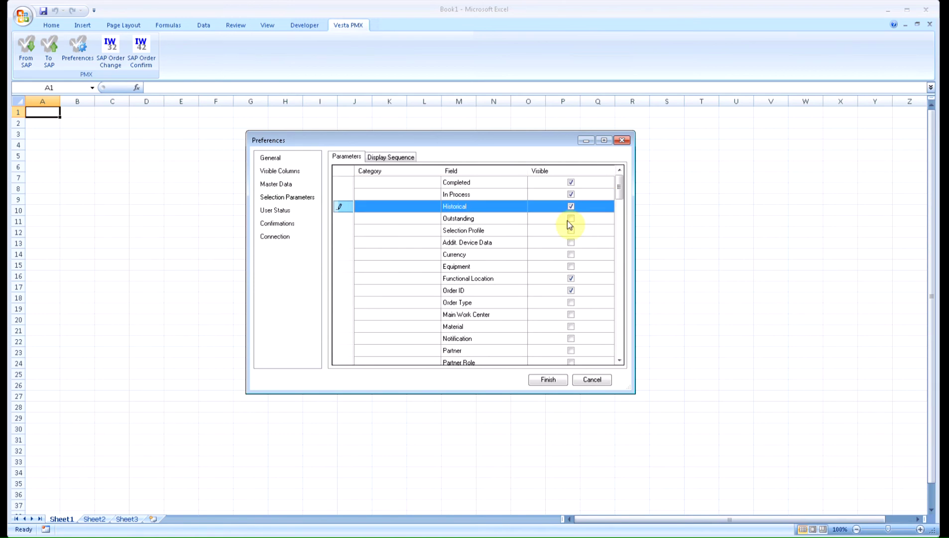
{"action": "left_click", "coordinate": [569, 219]}
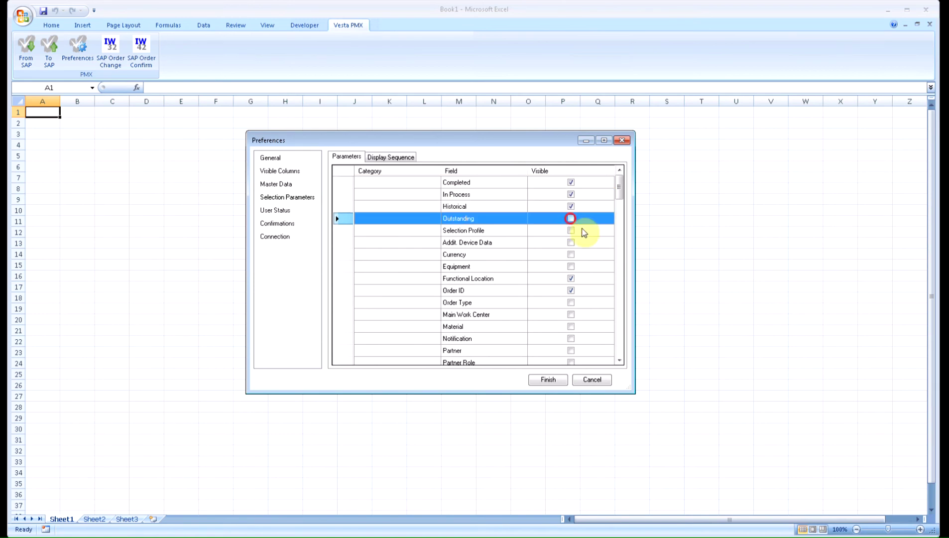
{"action": "left_click", "coordinate": [399, 156]}
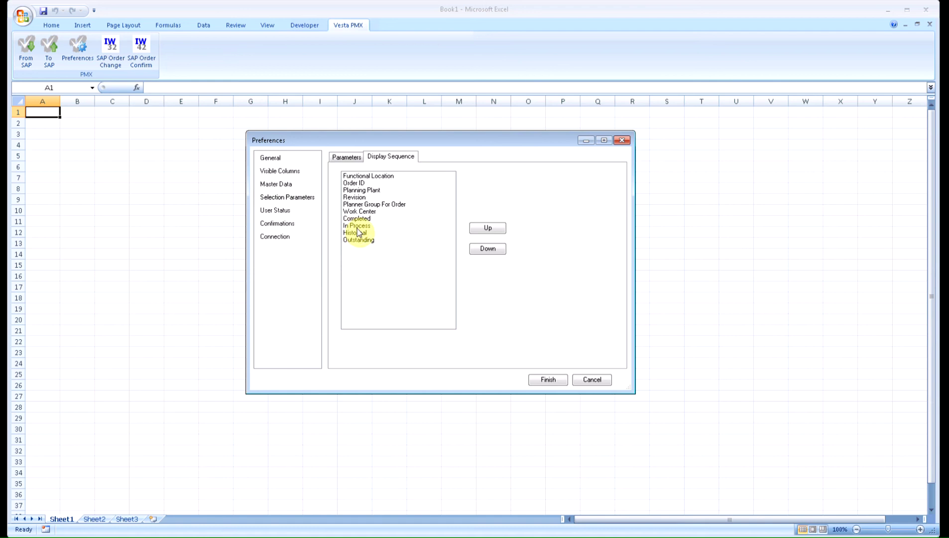
{"action": "left_click", "coordinate": [354, 219]}
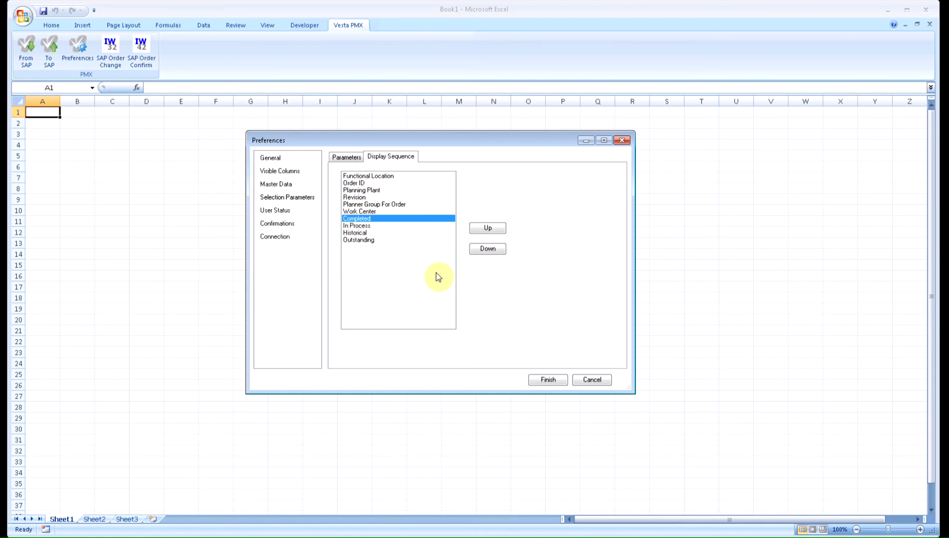
Finish the preferences and reopen the SAP Search form
{"action": "left_click", "coordinate": [553, 380]}
{"action": "left_click", "coordinate": [27, 59]}
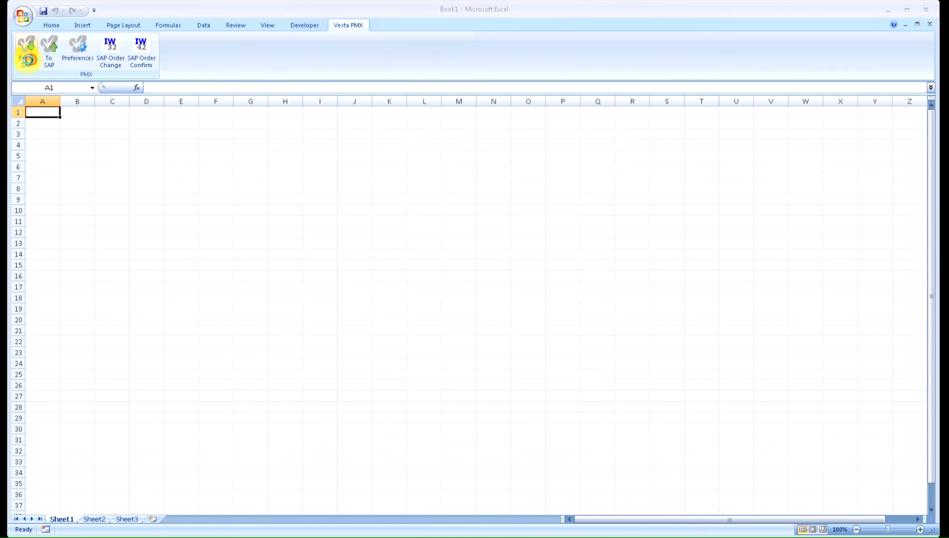
{"action": "left_click_drag", "start_coordinate": [566, 295], "coordinate": [566, 334]}
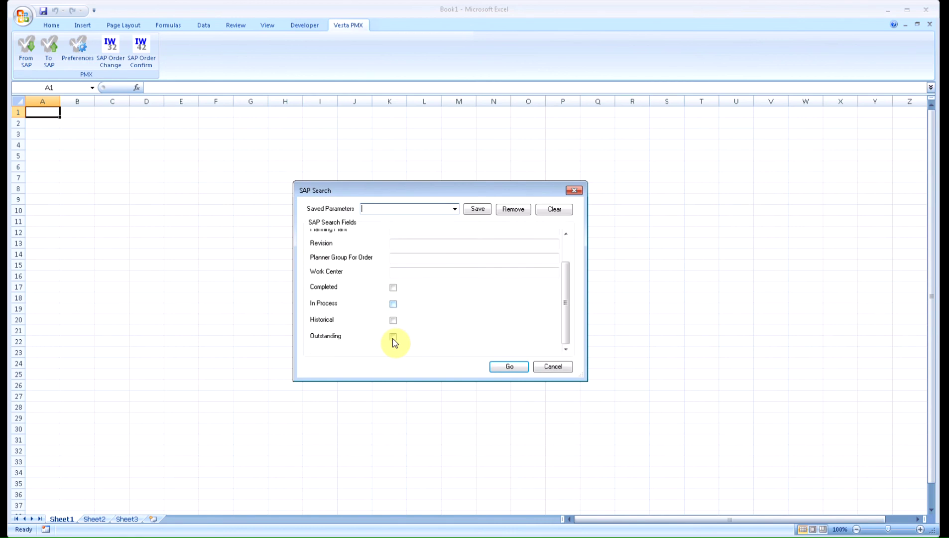
{"action": "left_click", "coordinate": [566, 309]}
{"action": "scroll", "coordinate": [555, 254], "scroll_direction": "up", "scroll_amount": 3}
Enter the Order ID range 650701..650730
{"action": "left_click", "coordinate": [409, 252]}
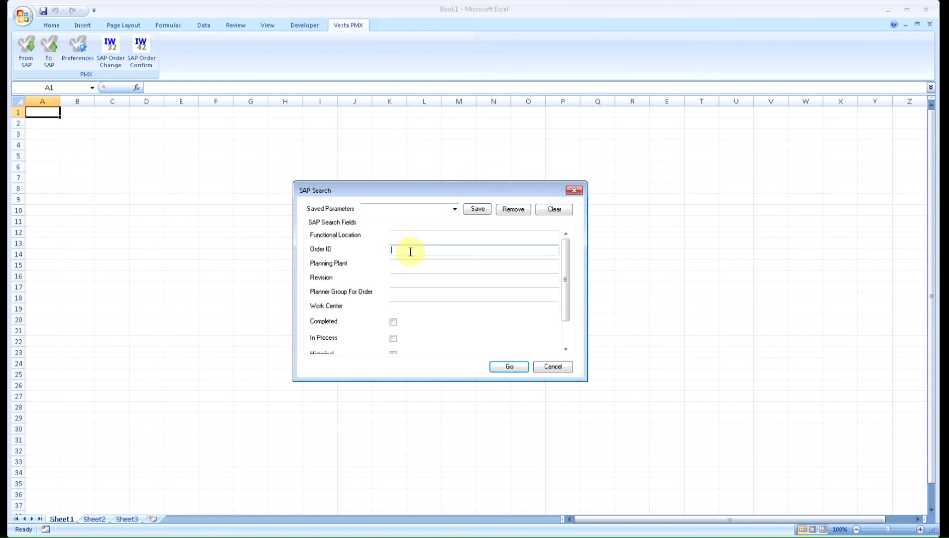
{"action": "type", "text": "650701..650730"}
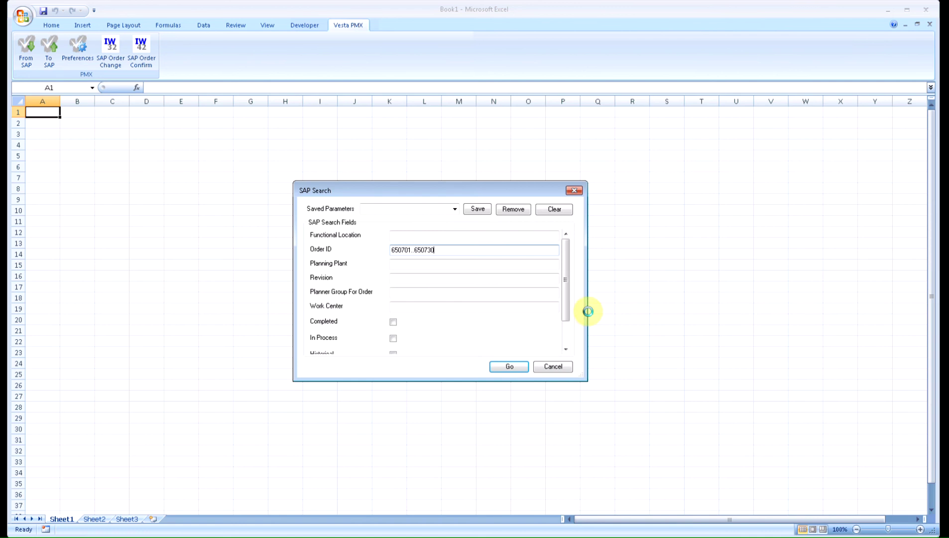
Tick the Completed, In Process and Outstanding statuses and name the saved parameters 'AllRanges'
{"action": "left_click", "coordinate": [393, 322]}
{"action": "left_click", "coordinate": [394, 339]}
{"action": "left_click_drag", "start_coordinate": [565, 300], "coordinate": [565, 335]}
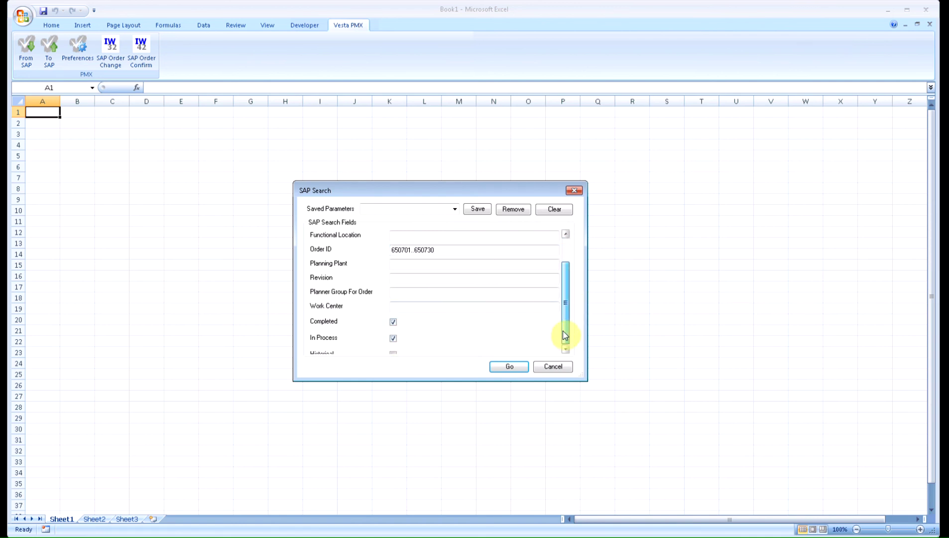
{"action": "left_click", "coordinate": [392, 337]}
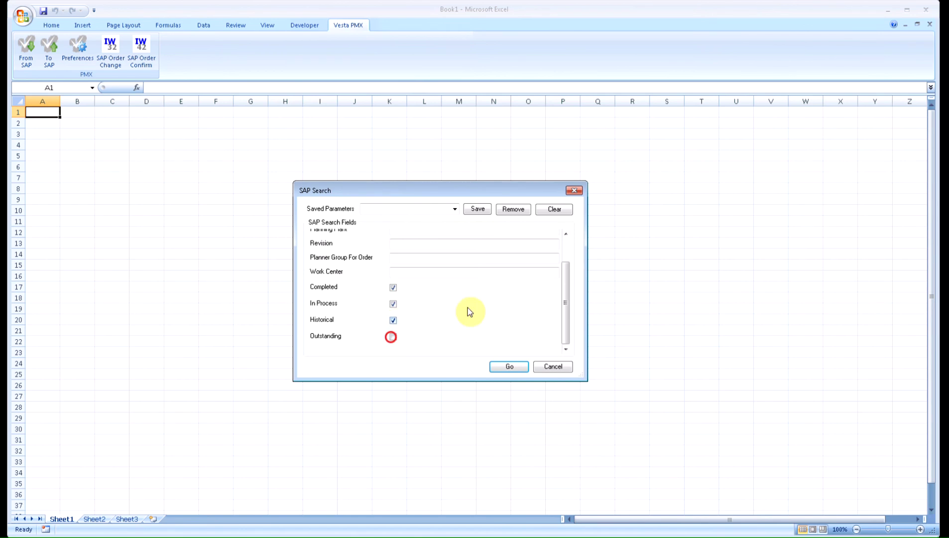
{"action": "left_click_drag", "start_coordinate": [566, 314], "coordinate": [568, 248]}
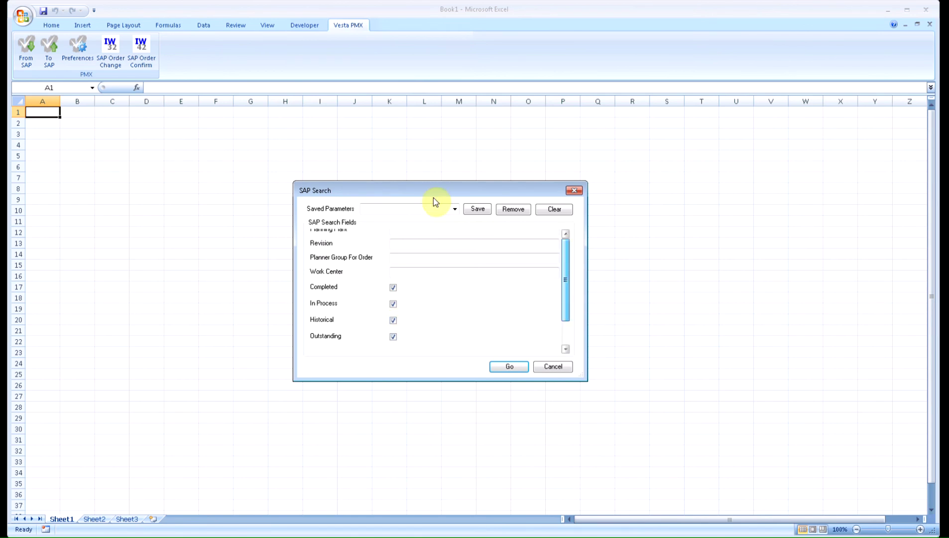
{"action": "left_click", "coordinate": [419, 208]}
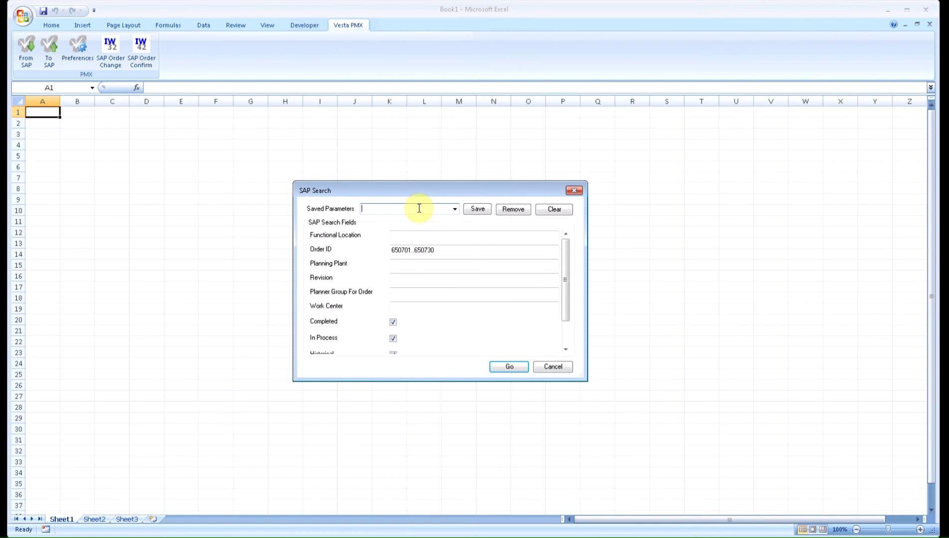
{"action": "type", "text": "AllRanges"}
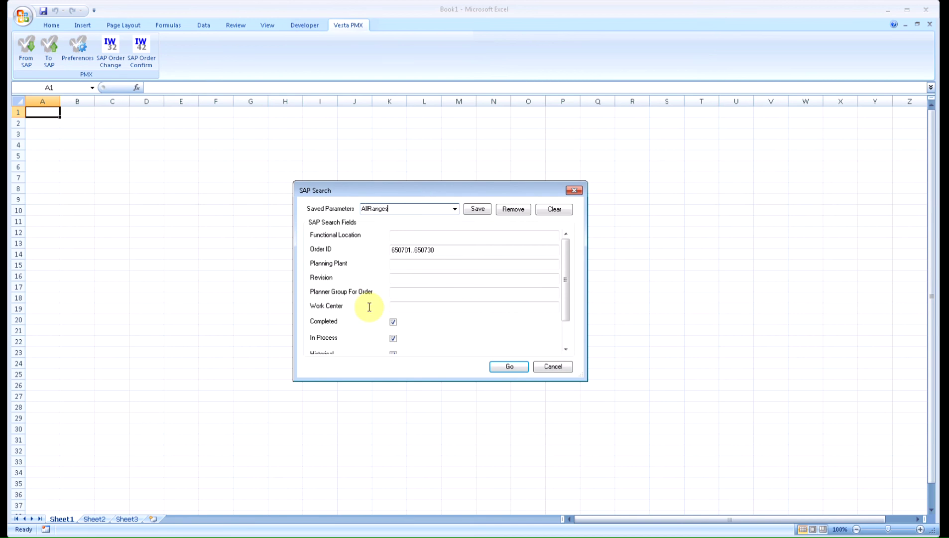
Save and reselect the AllRanges search, then run it to import orders into PMXConfirmations
{"action": "left_click", "coordinate": [477, 209]}
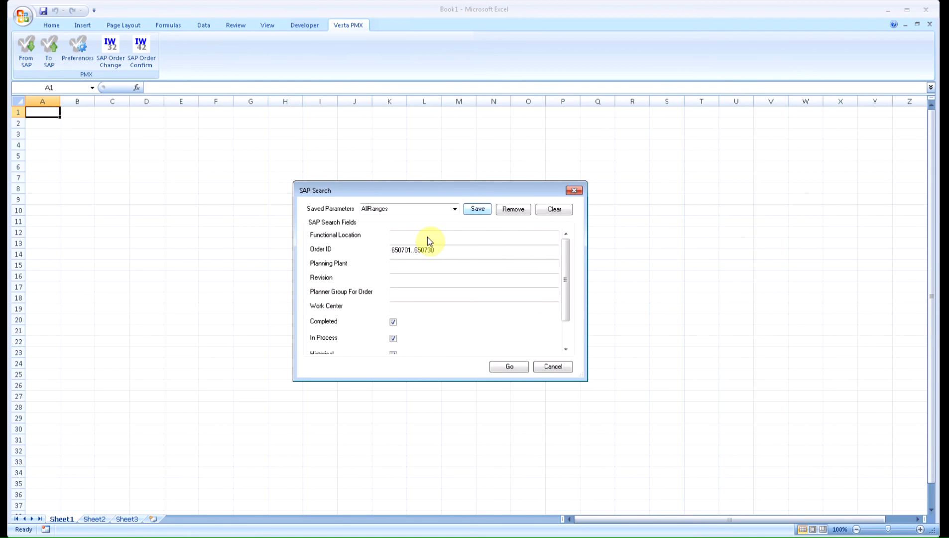
{"action": "left_click", "coordinate": [455, 209]}
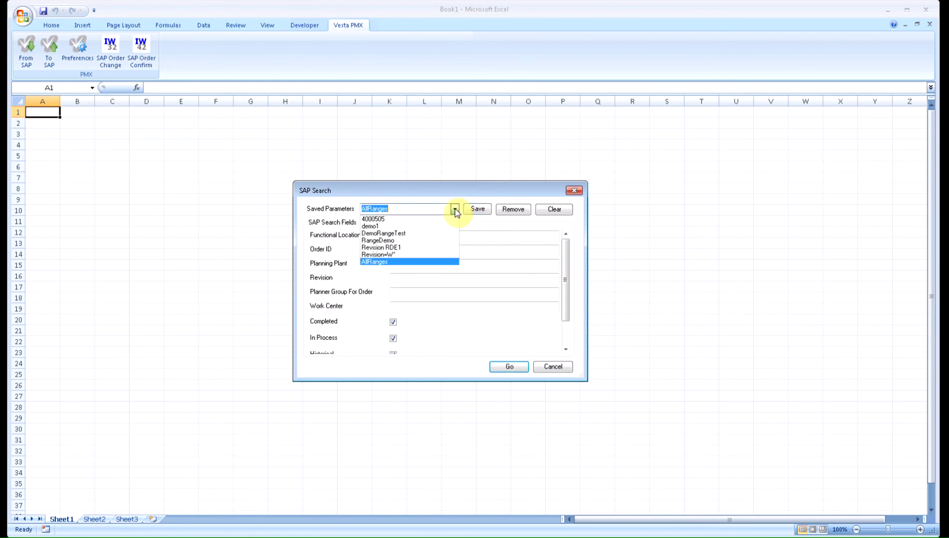
{"action": "left_click", "coordinate": [452, 210]}
{"action": "left_click", "coordinate": [504, 370]}
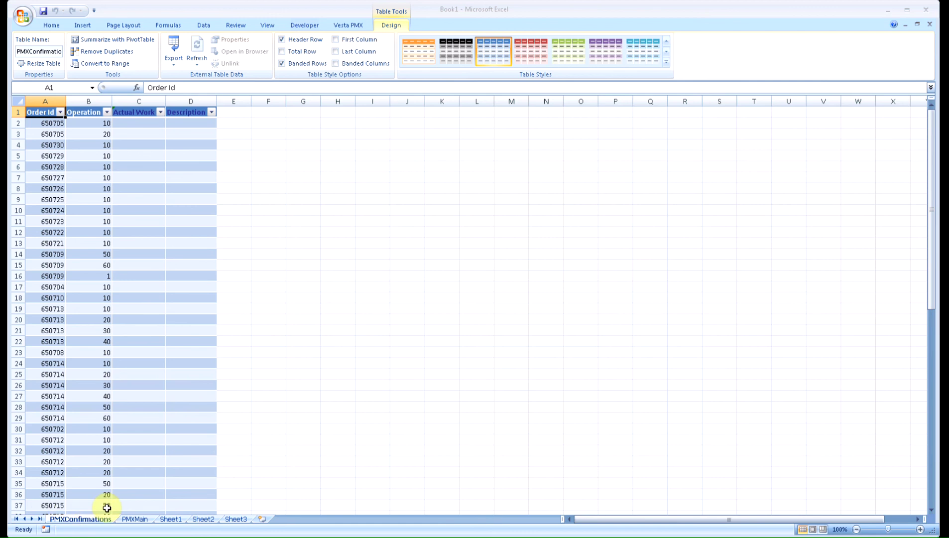
Review the PMXMain sheet, then reopen the SAP Search form from Vesta PMX
{"action": "left_click", "coordinate": [134, 519]}
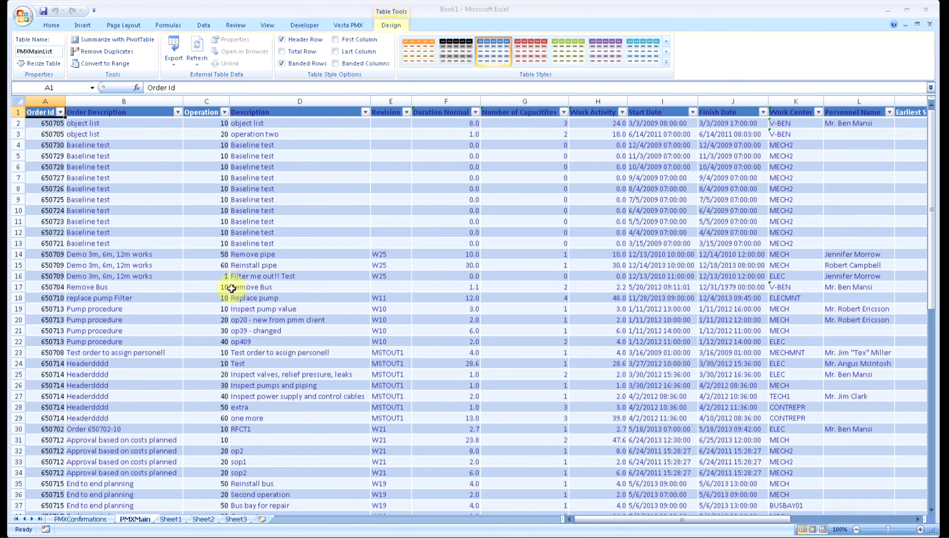
{"action": "scroll", "coordinate": [236, 319], "scroll_direction": "down", "scroll_amount": 6}
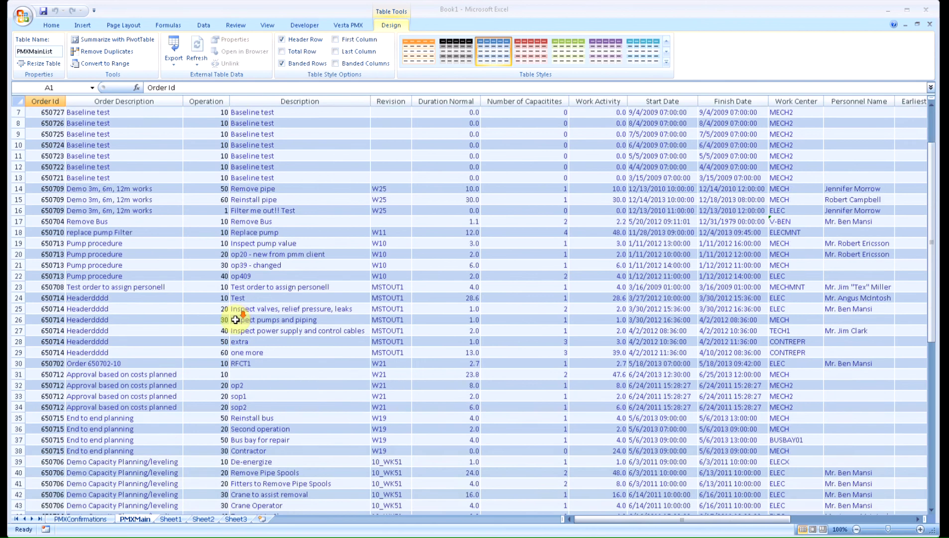
{"action": "scroll", "coordinate": [236, 319], "scroll_direction": "down", "scroll_amount": 11}
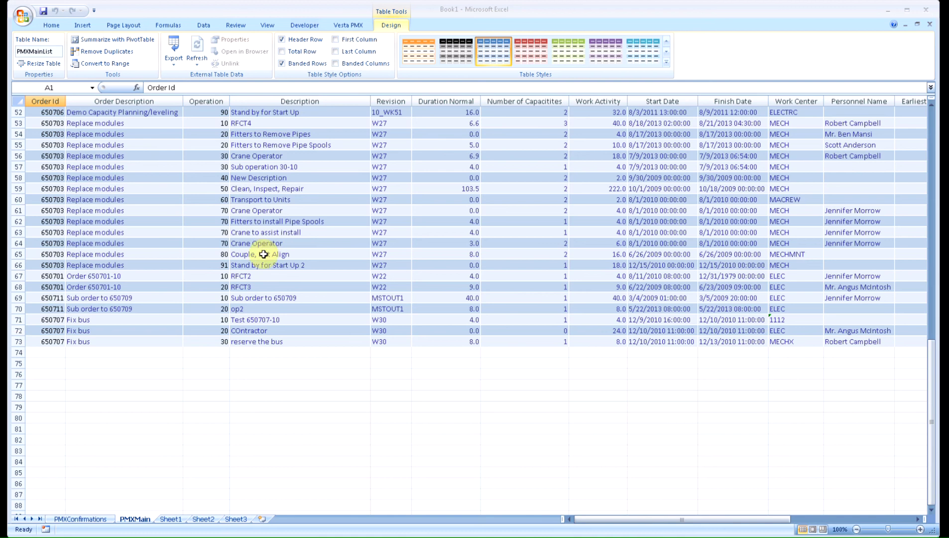
{"action": "scroll", "coordinate": [300, 205], "scroll_direction": "up", "scroll_amount": 7}
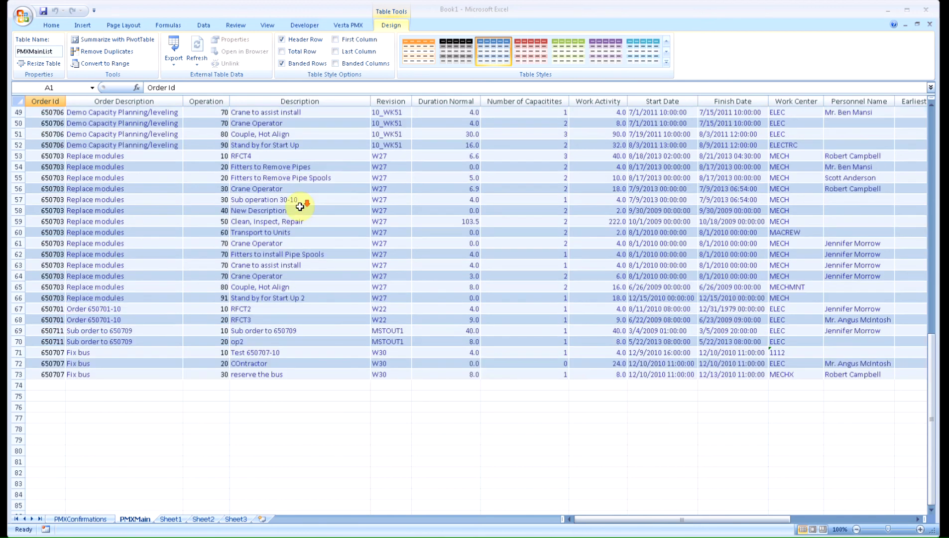
{"action": "scroll", "coordinate": [300, 206], "scroll_direction": "up", "scroll_amount": 10}
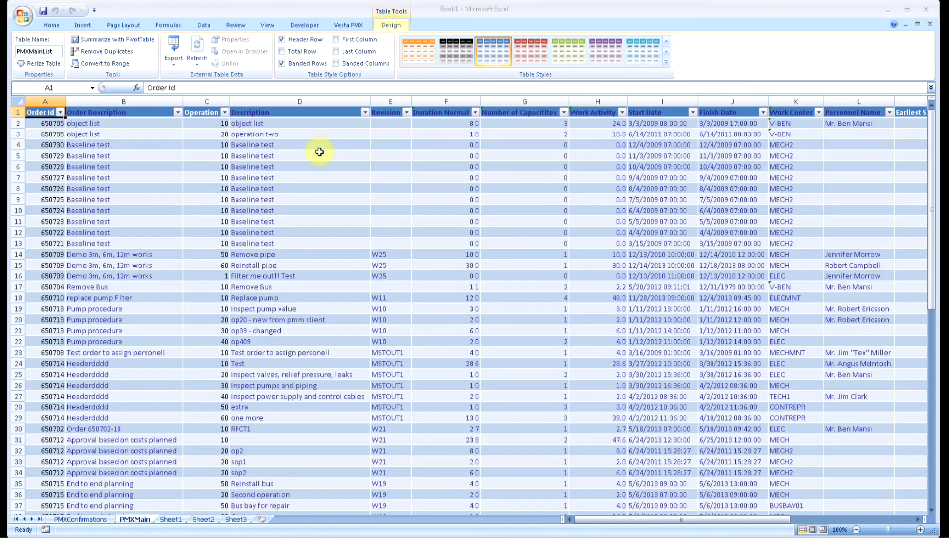
{"action": "left_click", "coordinate": [341, 25]}
{"action": "left_click", "coordinate": [27, 60]}
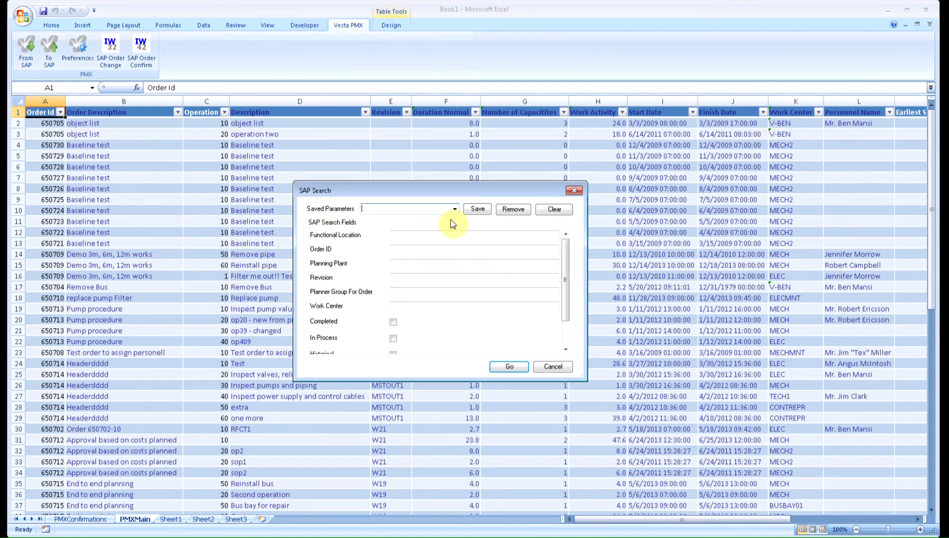
Load AllRanges, untick Completed to keep only In Process orders, save, and run it
{"action": "left_click", "coordinate": [454, 208]}
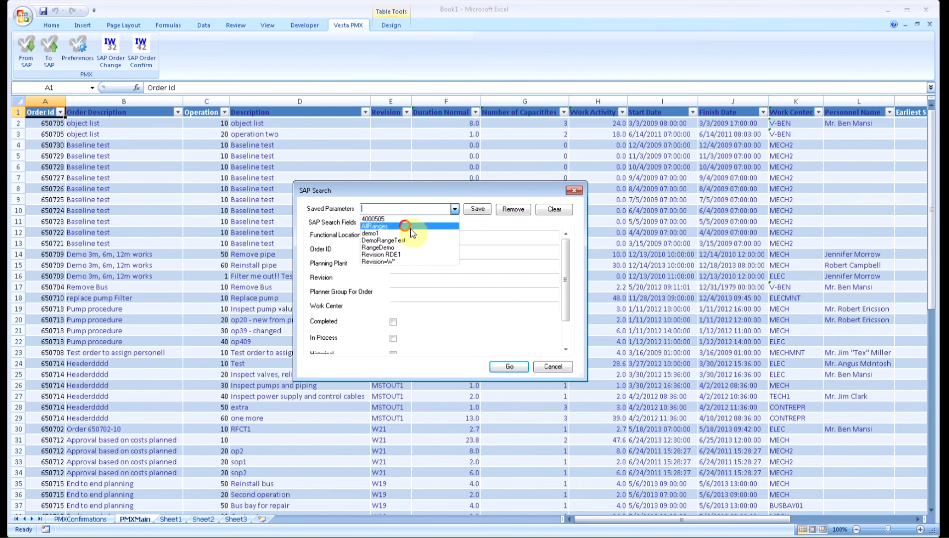
{"action": "left_click", "coordinate": [411, 227]}
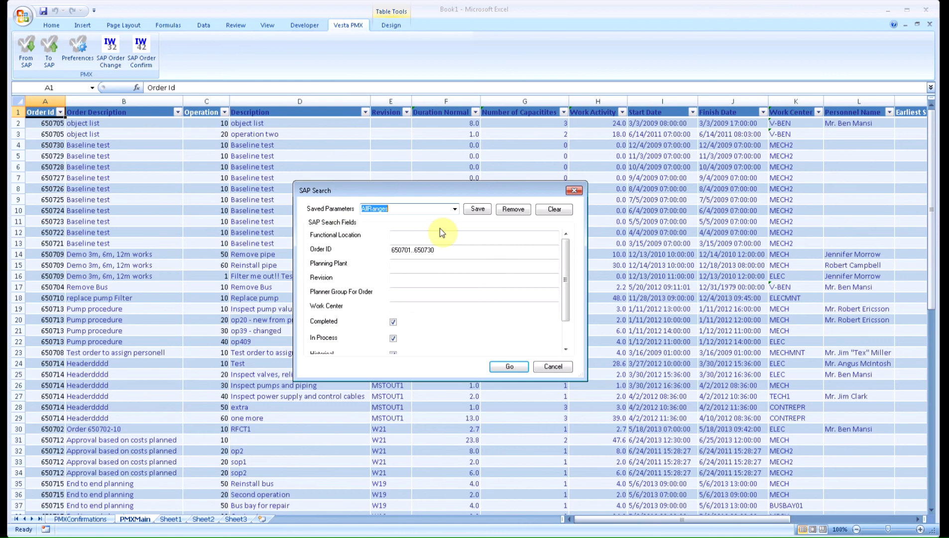
{"action": "left_click_drag", "start_coordinate": [565, 277], "coordinate": [565, 313]}
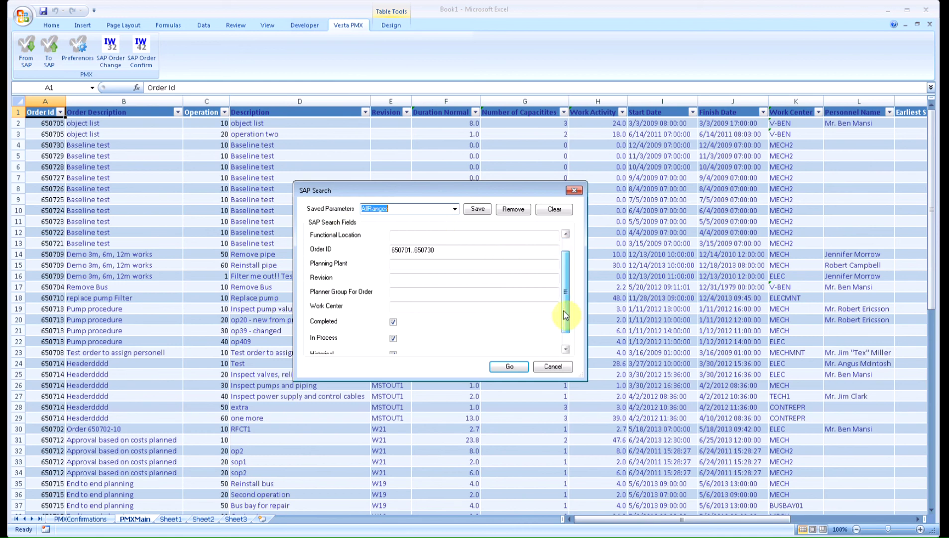
{"action": "left_click", "coordinate": [391, 288]}
{"action": "left_click", "coordinate": [392, 319]}
{"action": "left_click", "coordinate": [393, 337]}
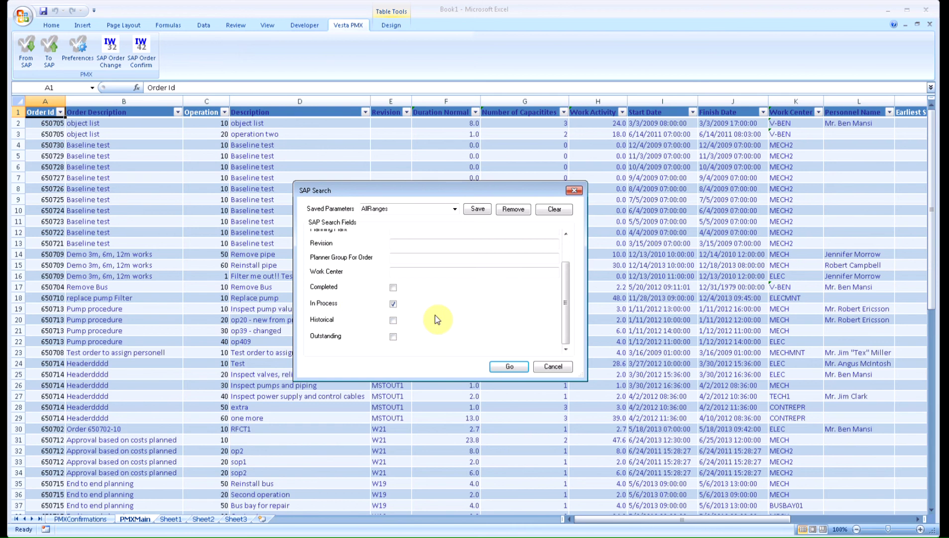
{"action": "left_click", "coordinate": [480, 212]}
{"action": "left_click", "coordinate": [508, 366]}
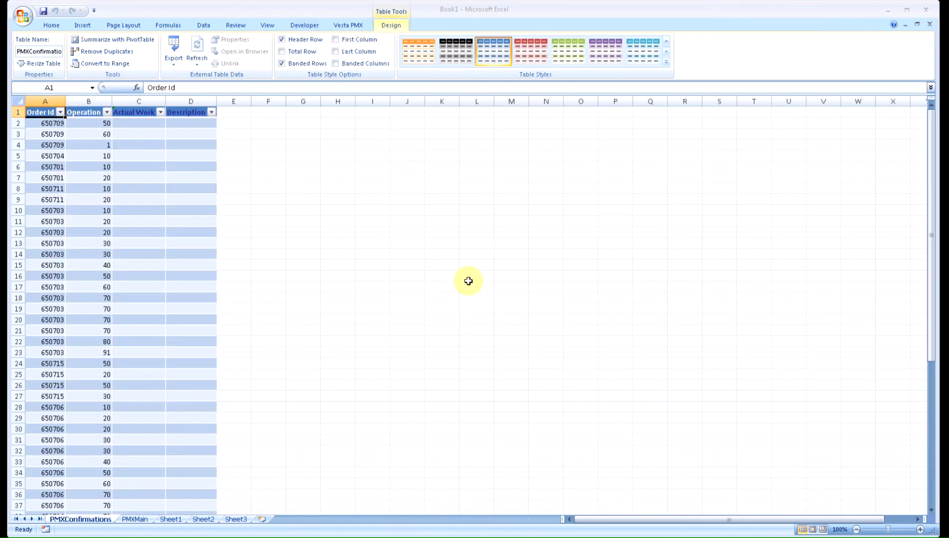
Scroll through the reloaded order operations on the PMXMain sheet, starting at 650709
{"action": "left_click", "coordinate": [134, 518]}
{"action": "scroll", "coordinate": [284, 385], "scroll_direction": "down", "scroll_amount": 6}
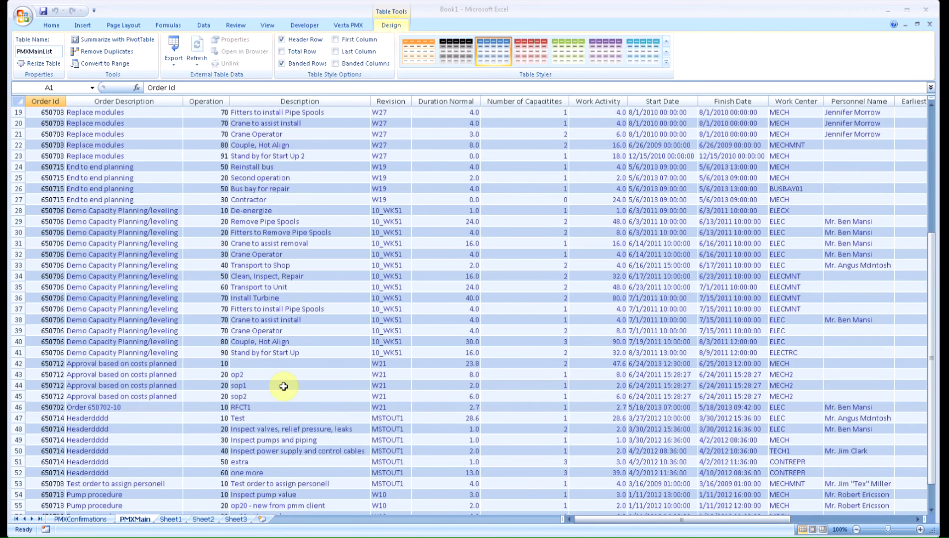
{"action": "scroll", "coordinate": [282, 389], "scroll_direction": "down", "scroll_amount": 5}
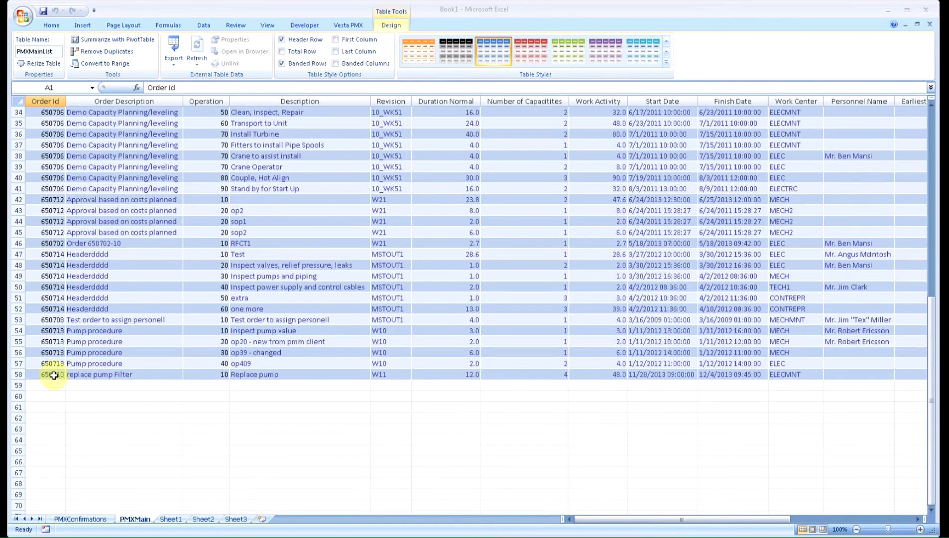
{"action": "scroll", "coordinate": [205, 403], "scroll_direction": "up", "scroll_amount": 11}
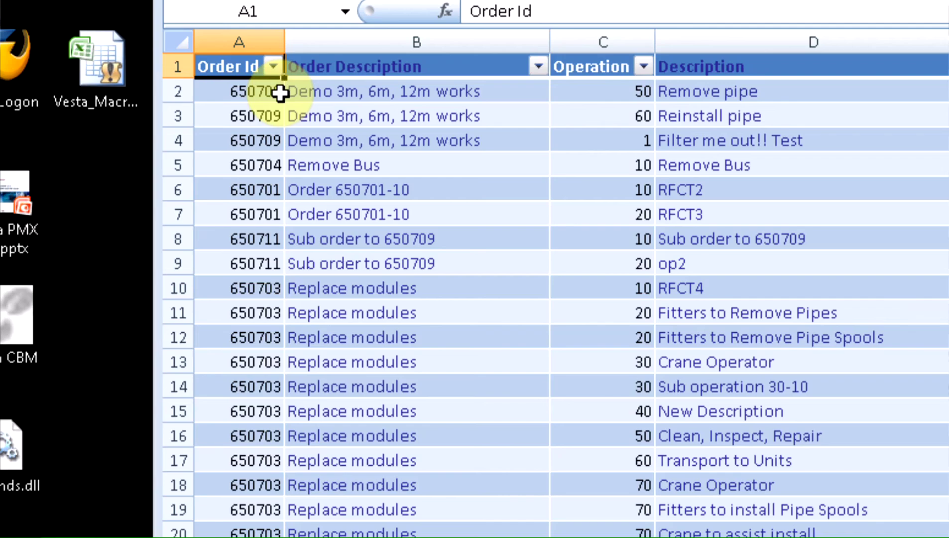
{"action": "left_click", "coordinate": [270, 71]}
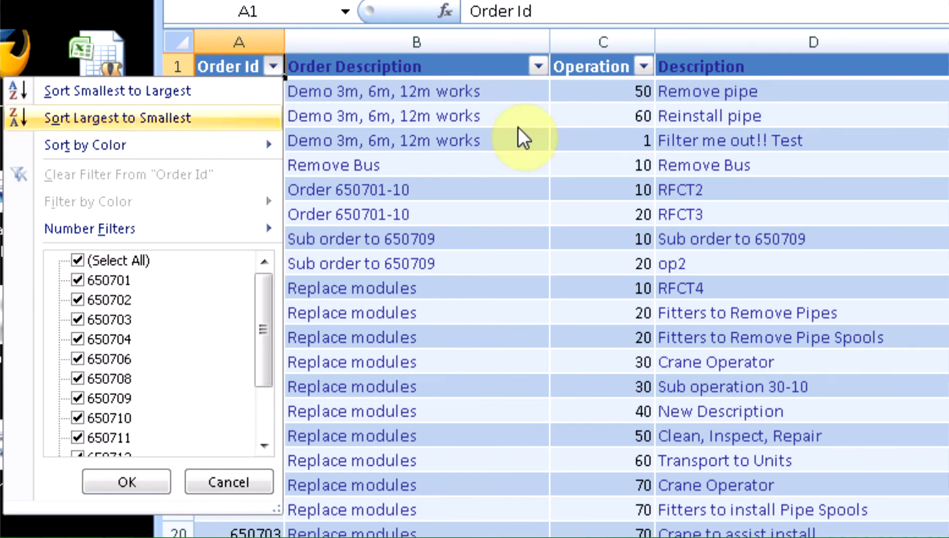
{"action": "left_click", "coordinate": [229, 483]}
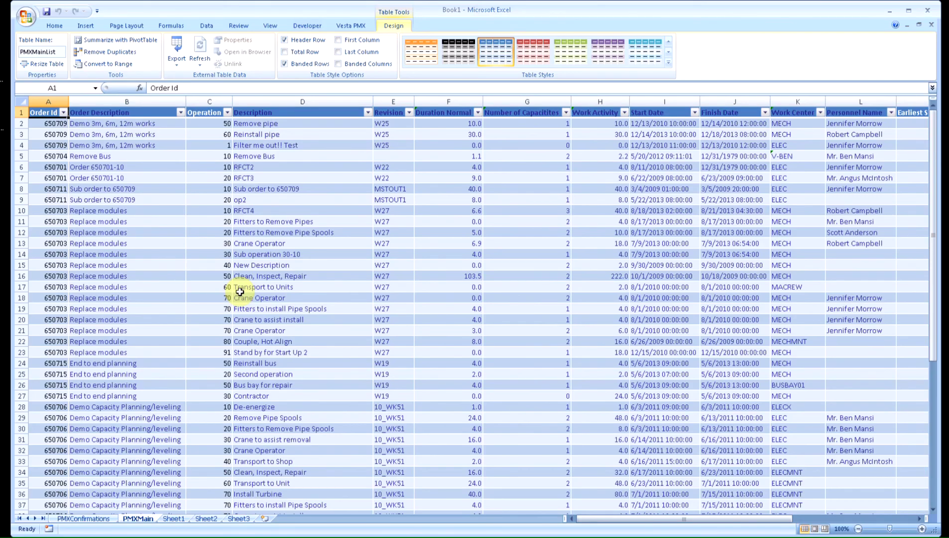
{"action": "left_click", "coordinate": [448, 180]}
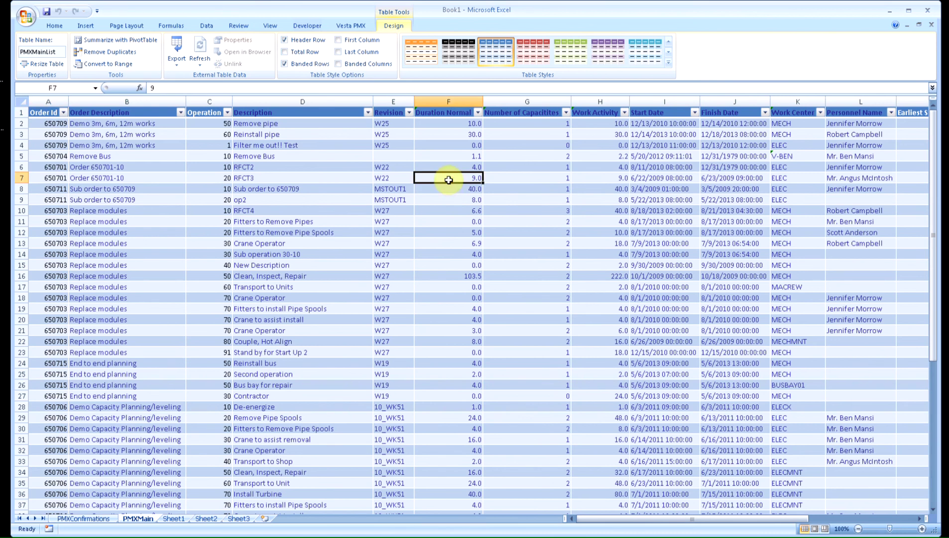
{"action": "left_click", "coordinate": [448, 124]}
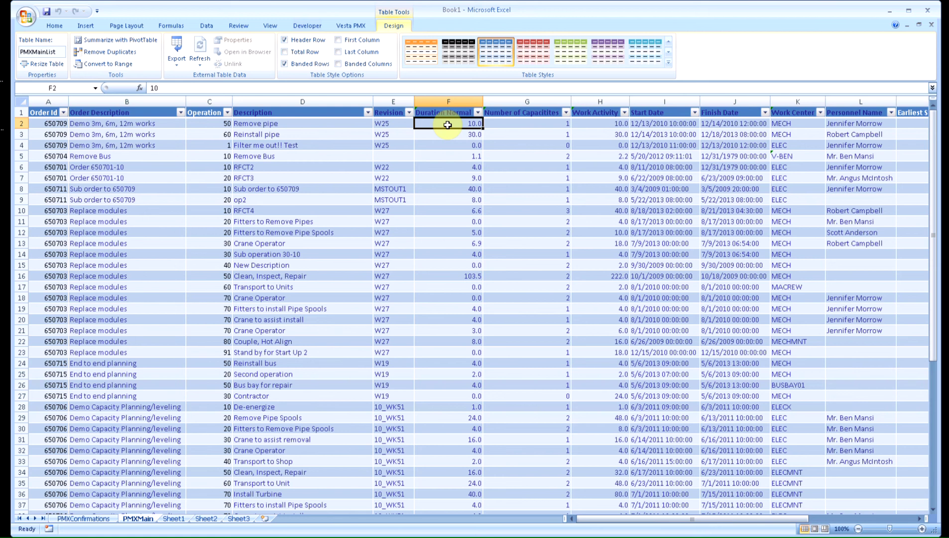
{"action": "type", "text": "ten"}
{"action": "key", "text": "Return"}
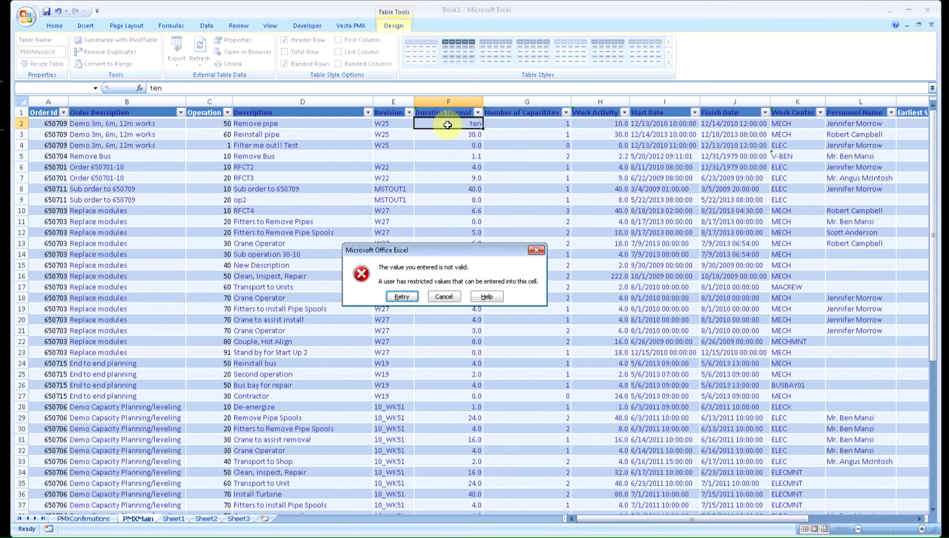
{"action": "key", "text": "Escape"}
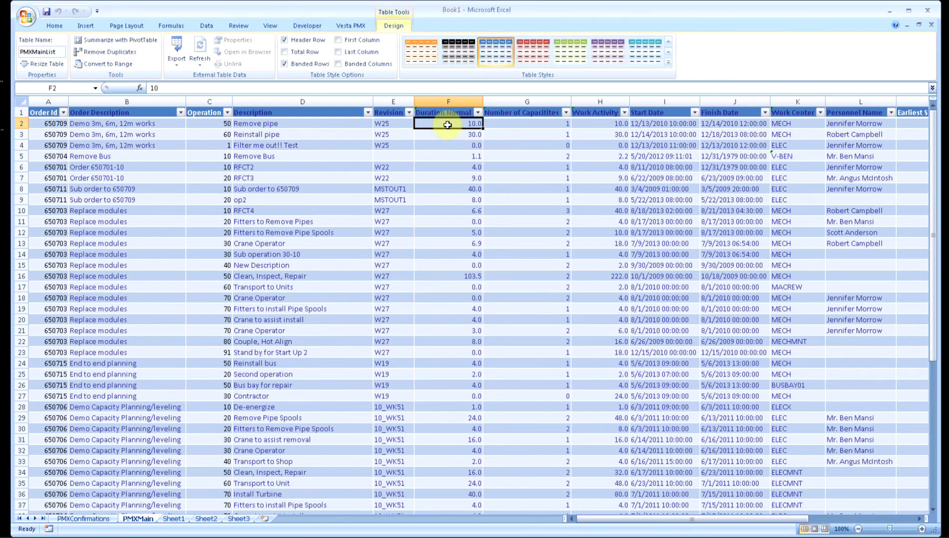
{"action": "left_click", "coordinate": [639, 126]}
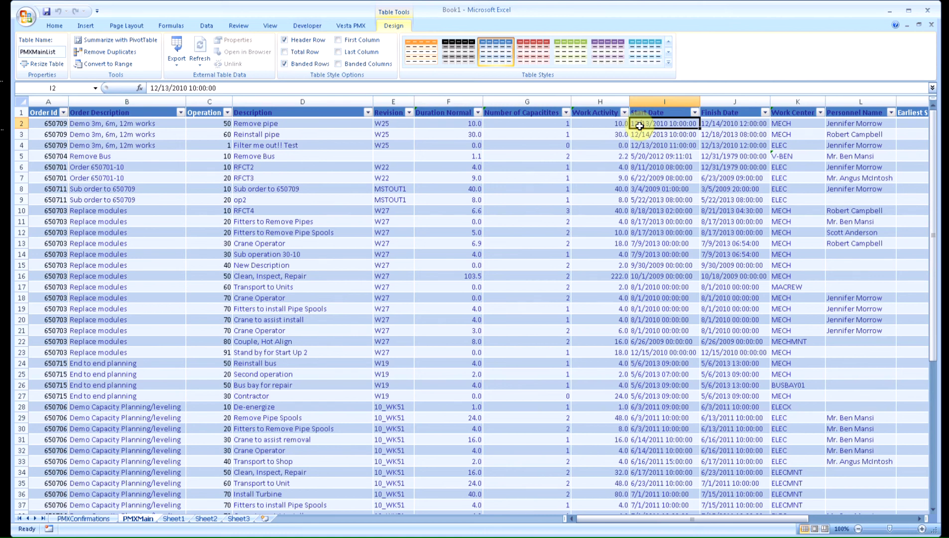
{"action": "type", "text": "text"}
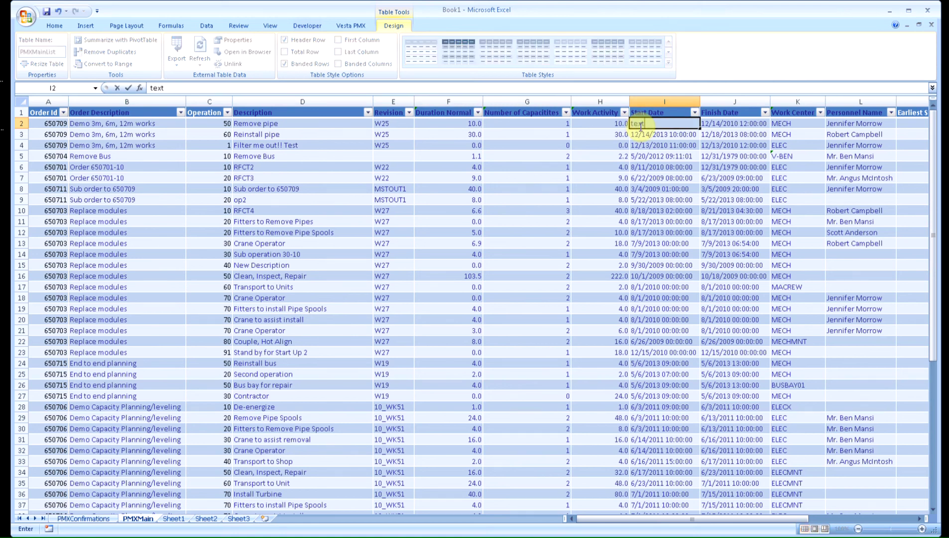
{"action": "key", "text": "Return"}
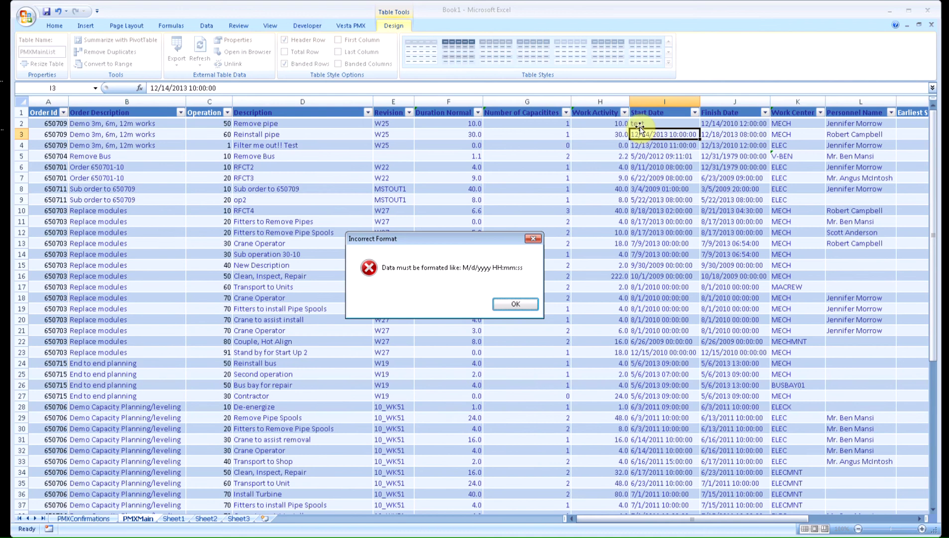
{"action": "key", "text": "Return"}
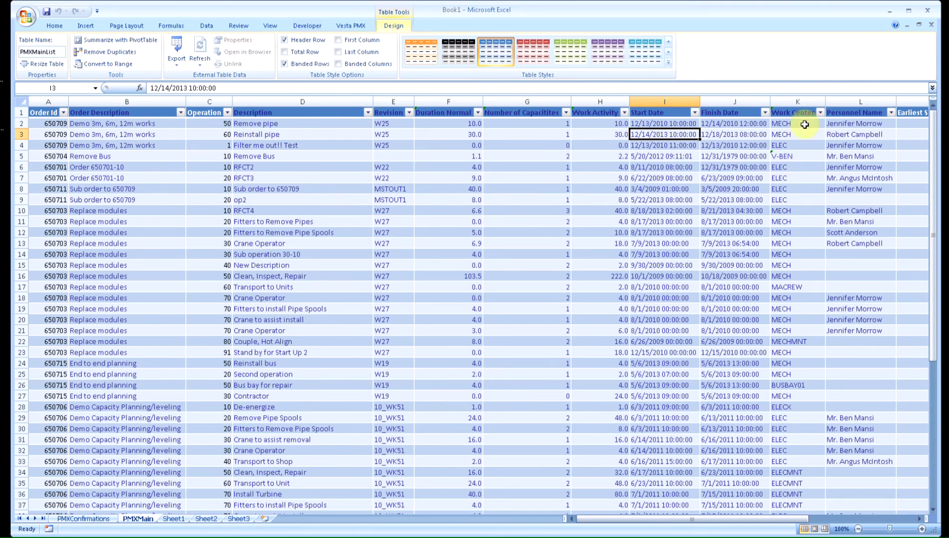
Inspect the work center and personnel dropdowns for row 2, leaving MECH unchanged
{"action": "left_click", "coordinate": [822, 123]}
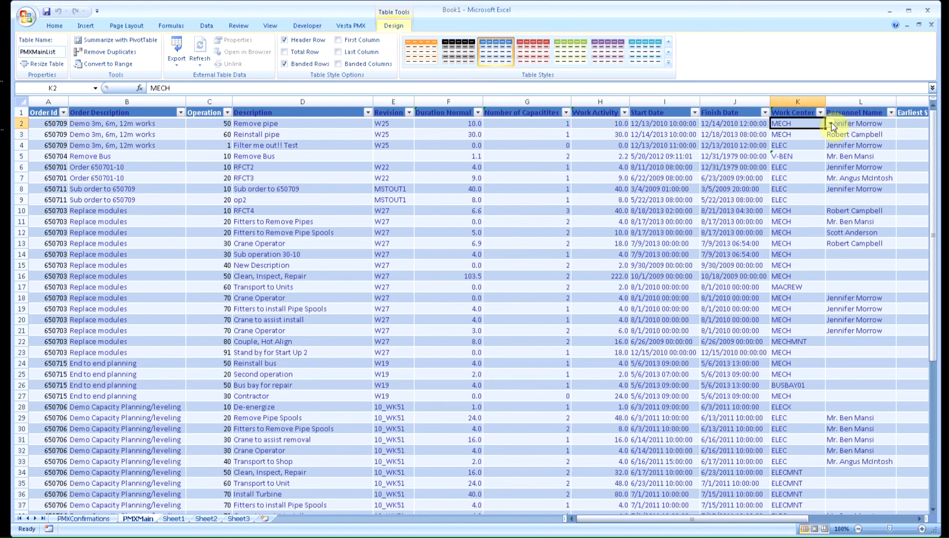
{"action": "left_click", "coordinate": [830, 124]}
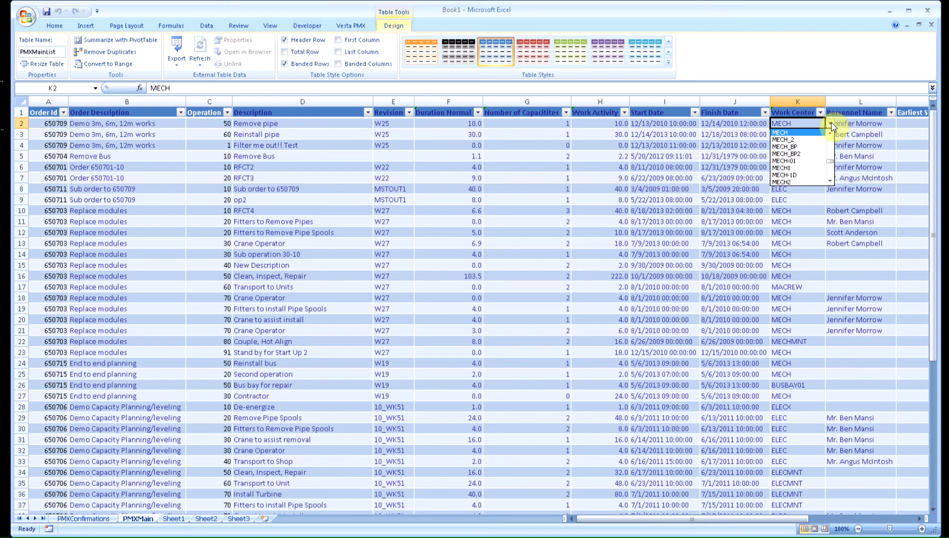
{"action": "left_click", "coordinate": [863, 123]}
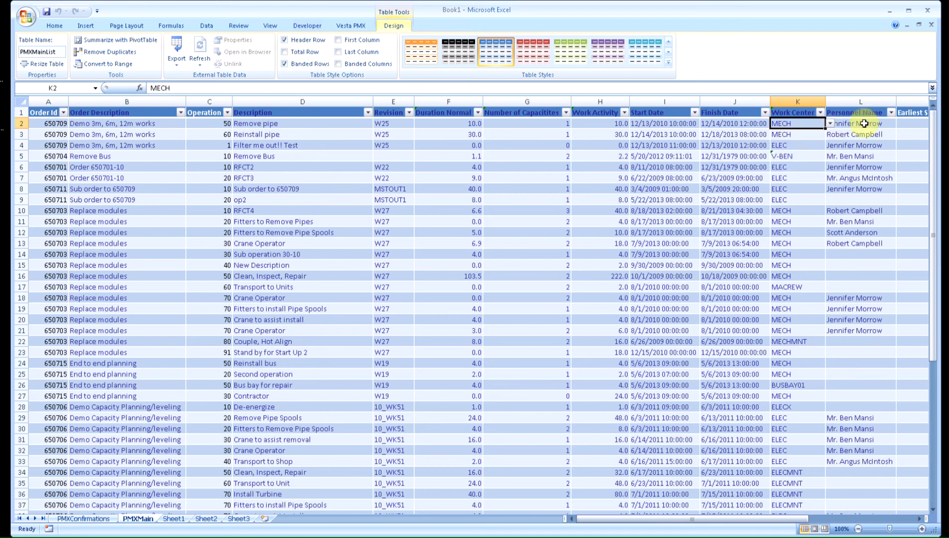
{"action": "left_click", "coordinate": [863, 123]}
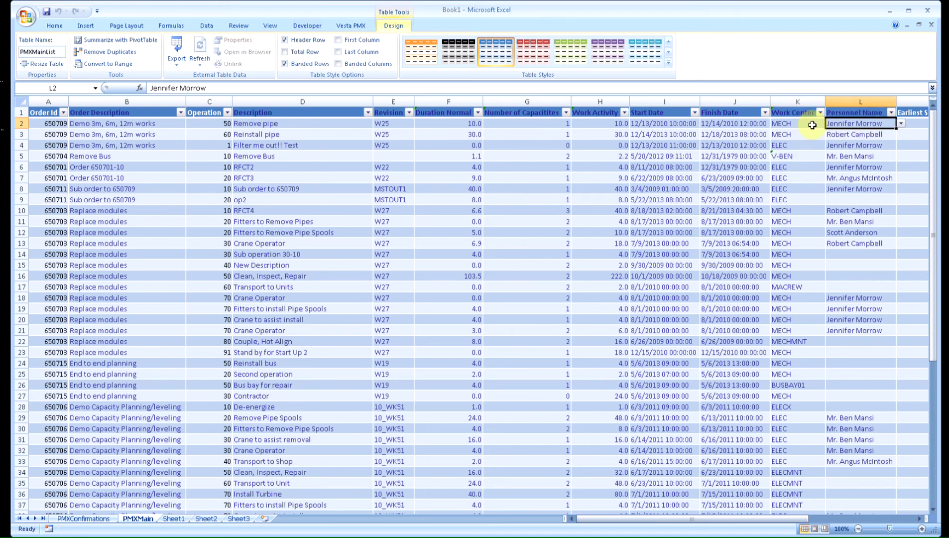
{"action": "left_click", "coordinate": [901, 124]}
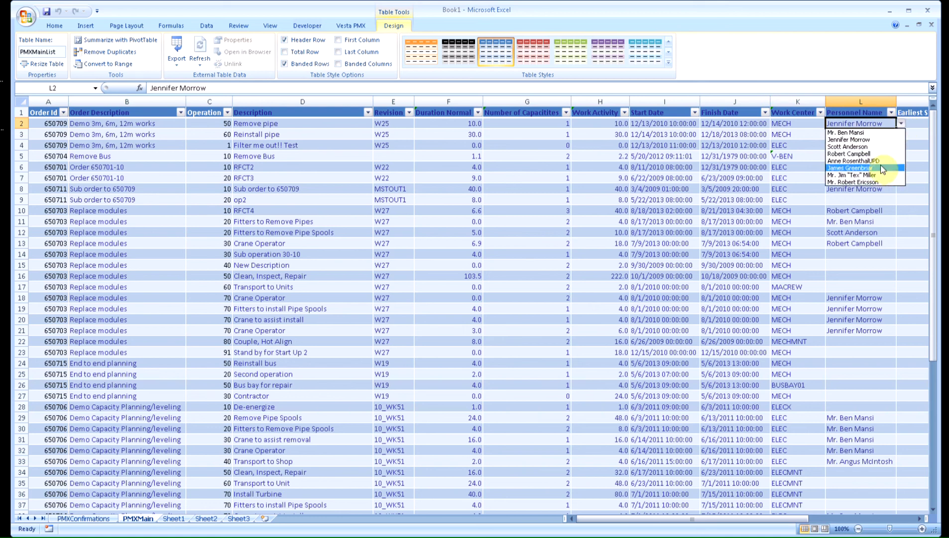
{"action": "key", "text": "Escape"}
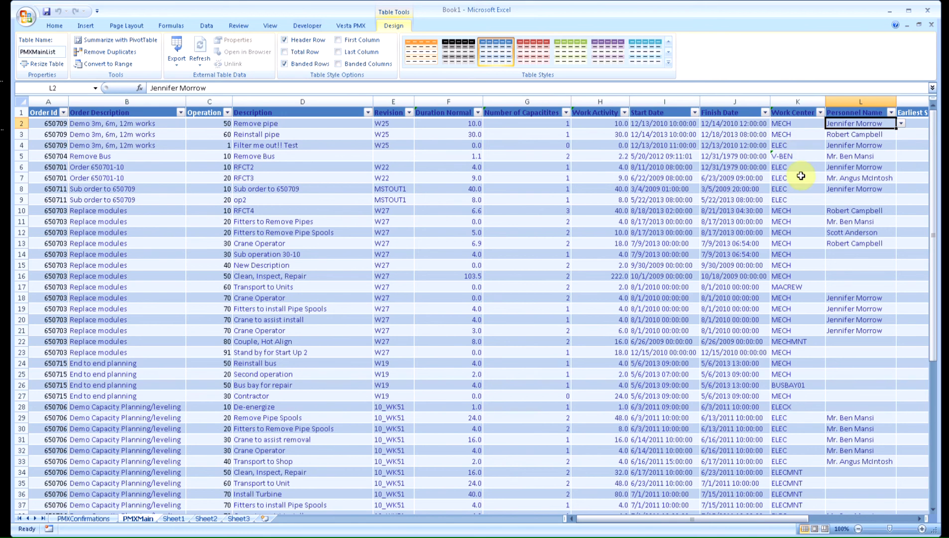
Check the personnel choices for L4, keeping the existing technician
{"action": "left_click", "coordinate": [799, 146]}
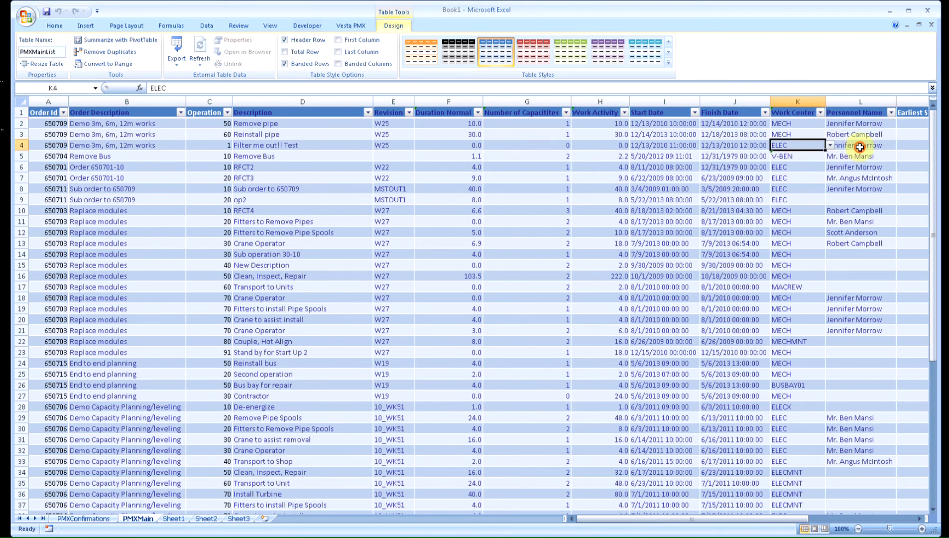
{"action": "left_click", "coordinate": [884, 146]}
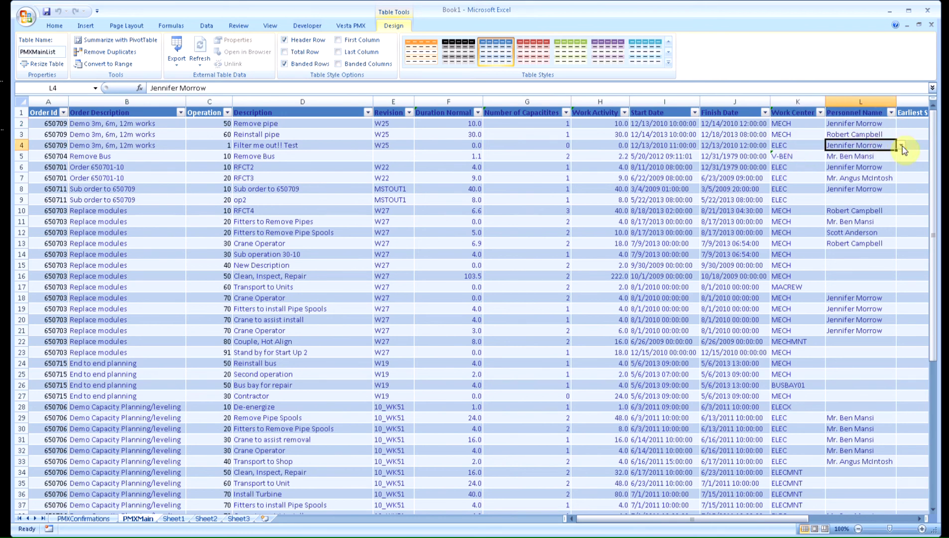
{"action": "left_click", "coordinate": [902, 146]}
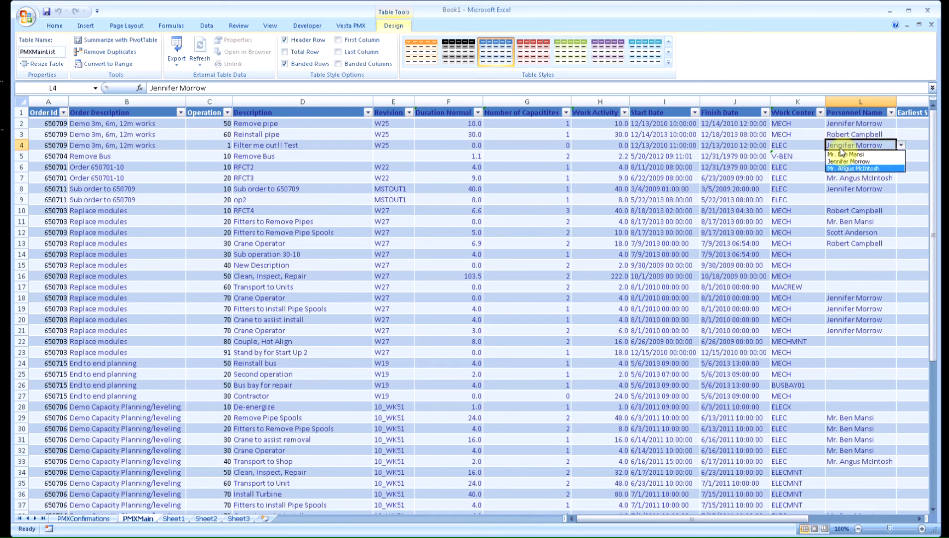
{"action": "left_click", "coordinate": [798, 143]}
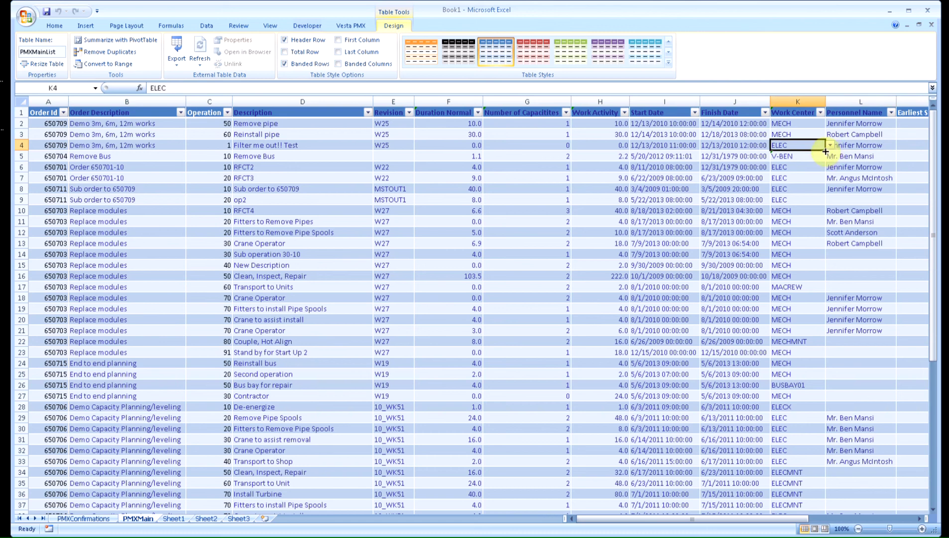
Fill ELEC up to the first two operations and assign technicians to Remove pipe and Reinstall pipe
{"action": "left_click_drag", "start_coordinate": [825, 151], "coordinate": [822, 123]}
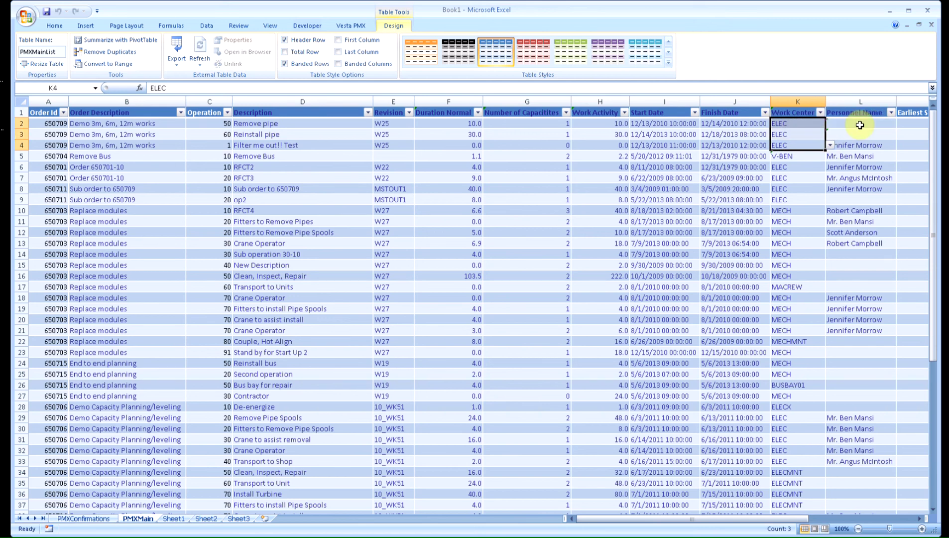
{"action": "left_click", "coordinate": [882, 123]}
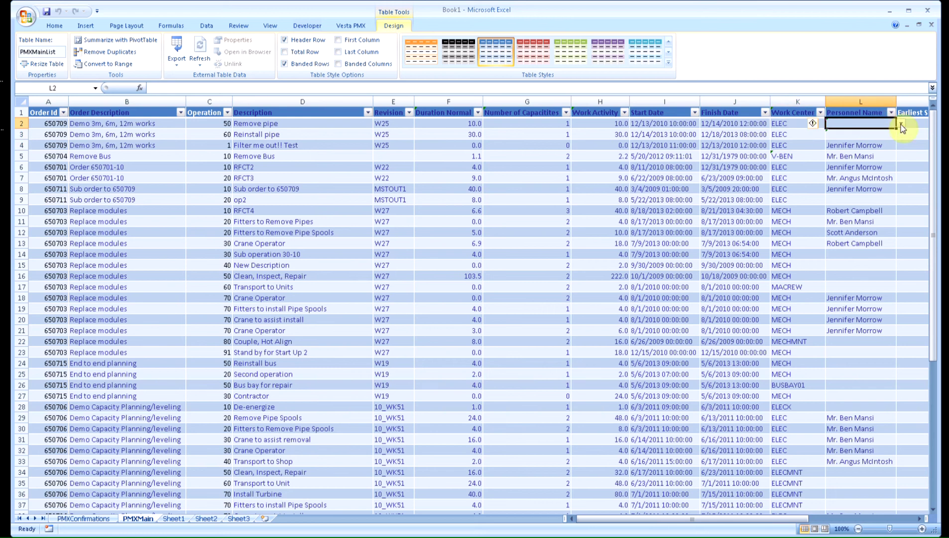
{"action": "left_click", "coordinate": [901, 124]}
{"action": "left_click", "coordinate": [877, 132]}
{"action": "key", "text": "Return"}
{"action": "left_click", "coordinate": [901, 134]}
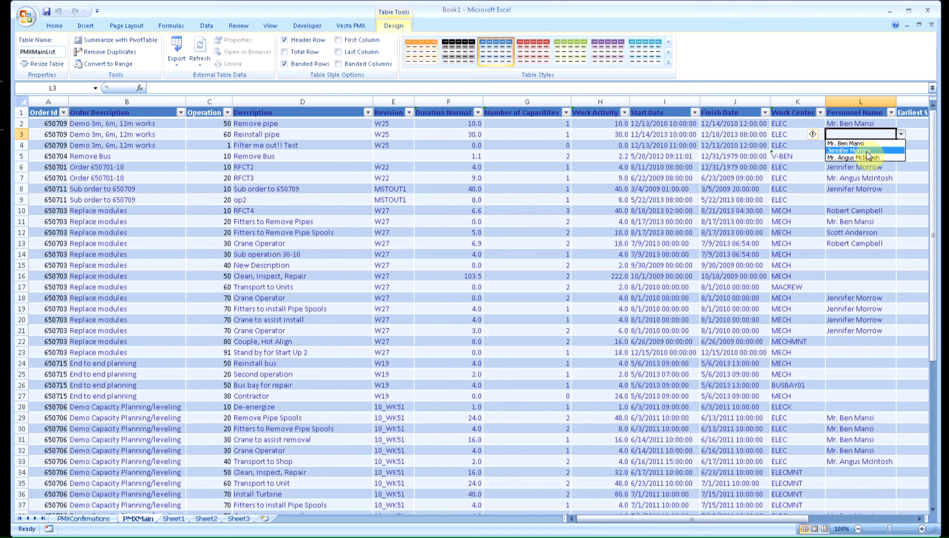
{"action": "left_click", "coordinate": [867, 150]}
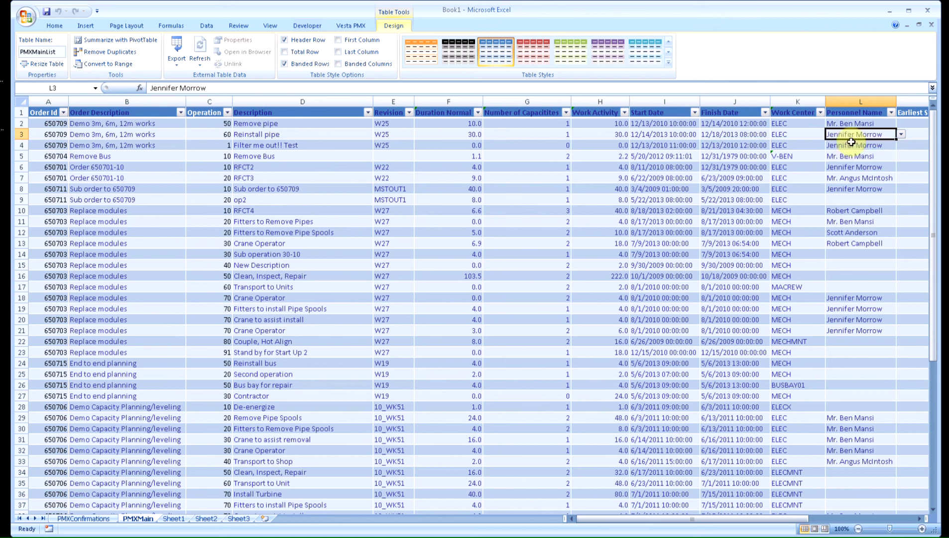
Give Remove pipe duration 11, work activity 11, and start year 2013
{"action": "left_click", "coordinate": [474, 125]}
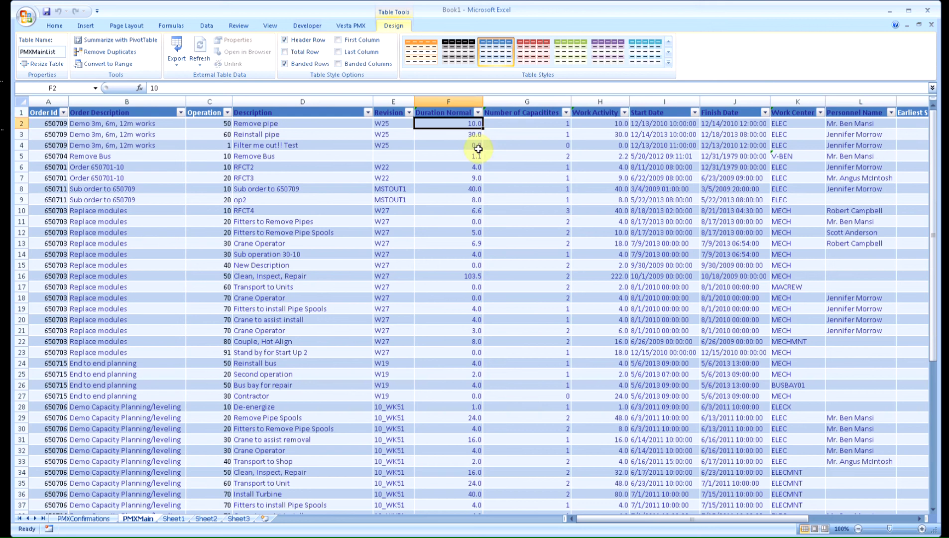
{"action": "type", "text": "11"}
{"action": "key", "text": "Return"}
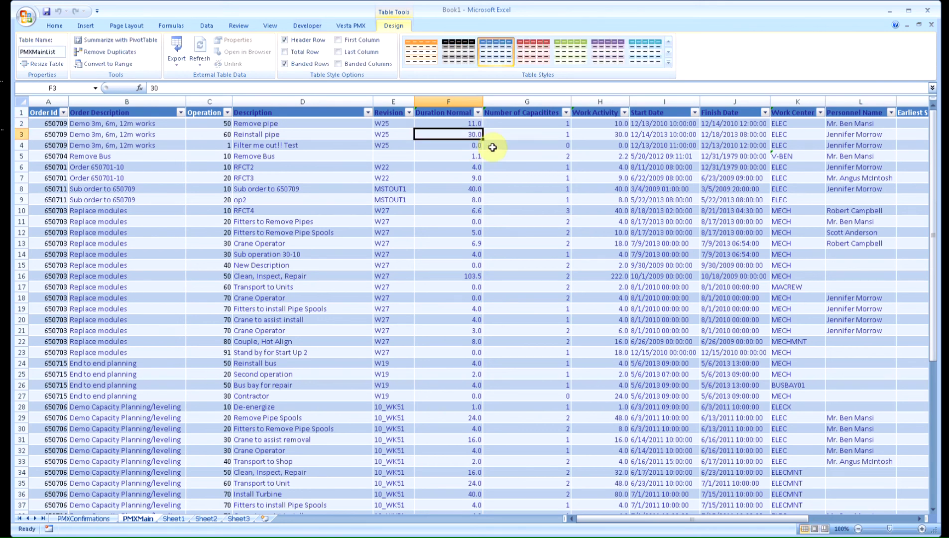
{"action": "left_click", "coordinate": [603, 123]}
{"action": "type", "text": "11"}
{"action": "key", "text": "Return"}
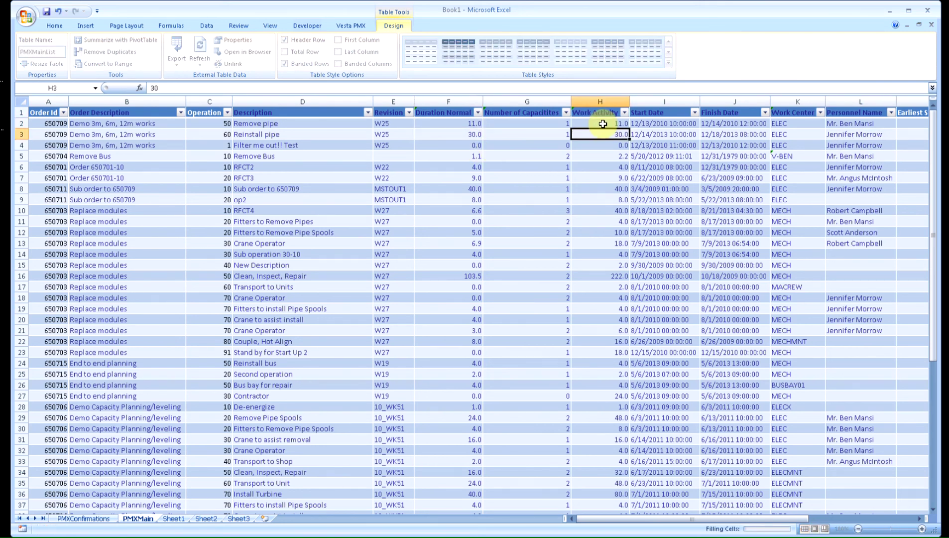
{"action": "left_click", "coordinate": [650, 126]}
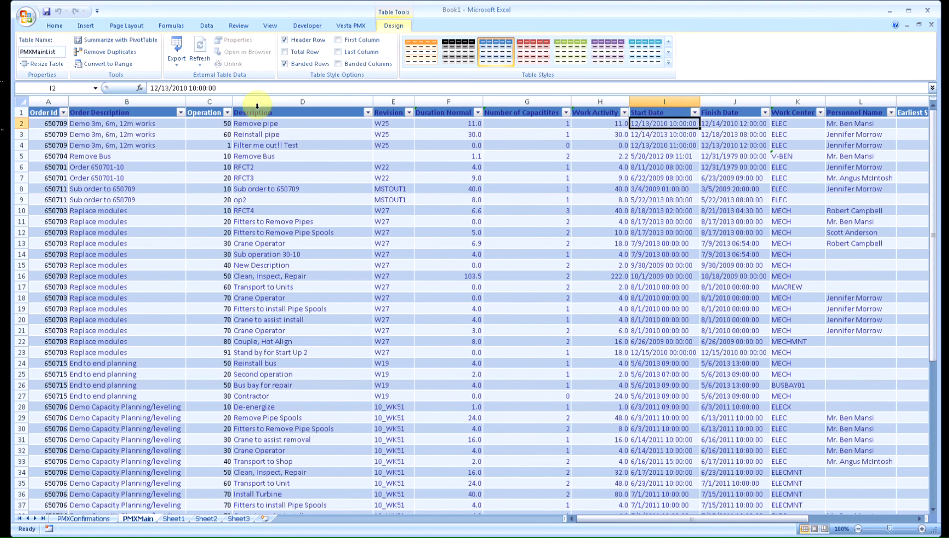
{"action": "left_click", "coordinate": [185, 89]}
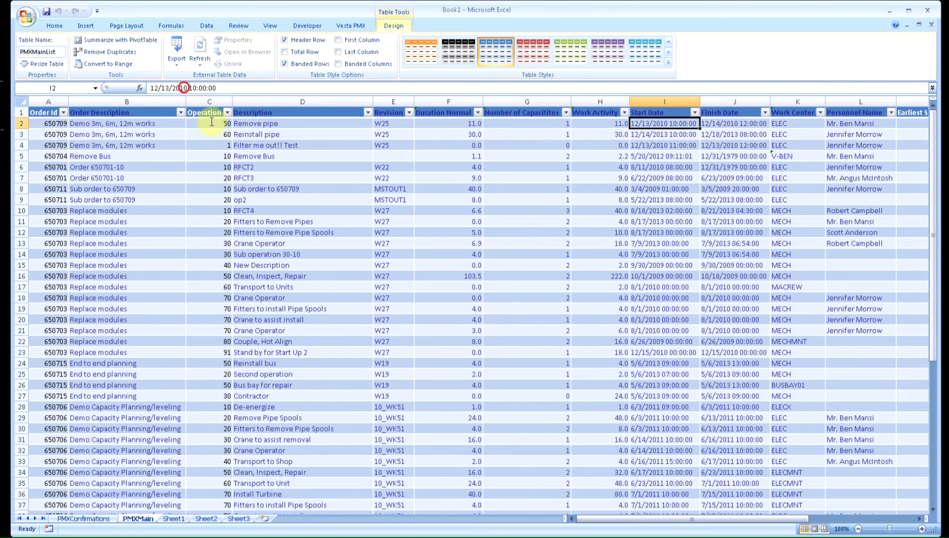
{"action": "key", "text": "Delete"}
{"action": "type", "text": "3"}
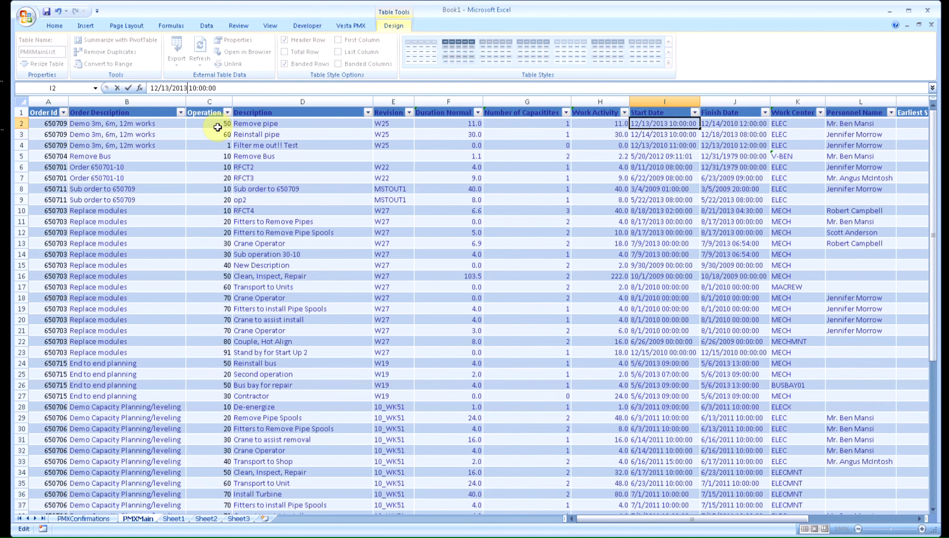
{"action": "key", "text": "Return"}
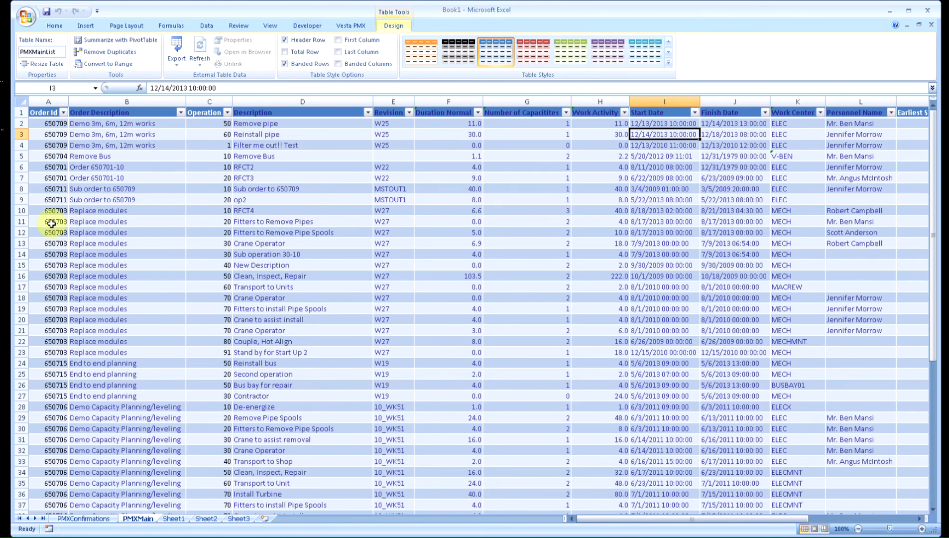
Select rows 10–23 of order 650703 and enter W25 so every operation's revision replaces W27
{"action": "left_click_drag", "start_coordinate": [17, 241], "coordinate": [23, 352]}
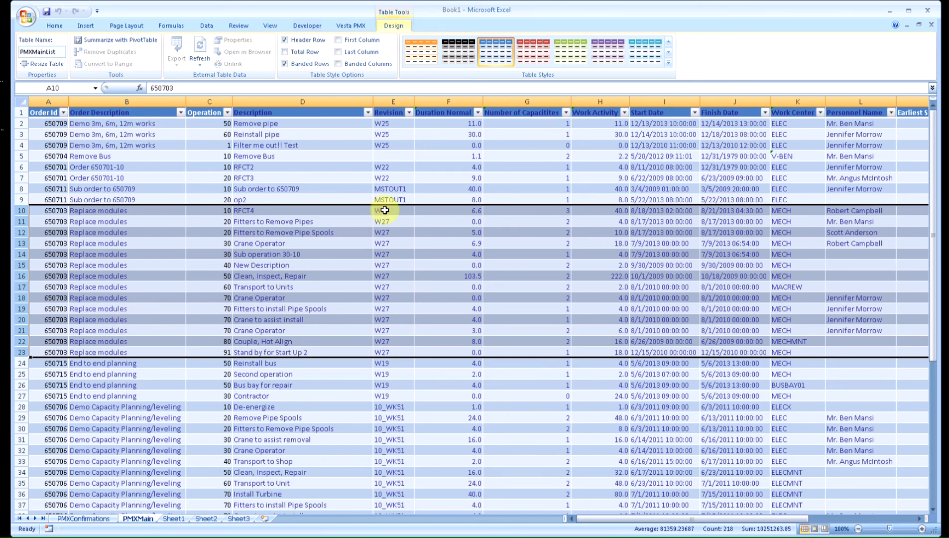
{"action": "left_click", "coordinate": [398, 277]}
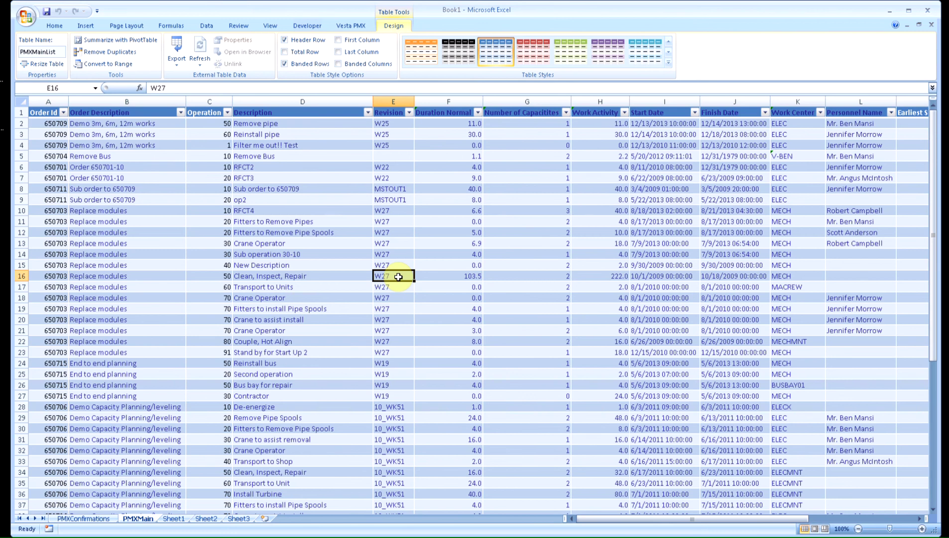
{"action": "type", "text": "W2"}
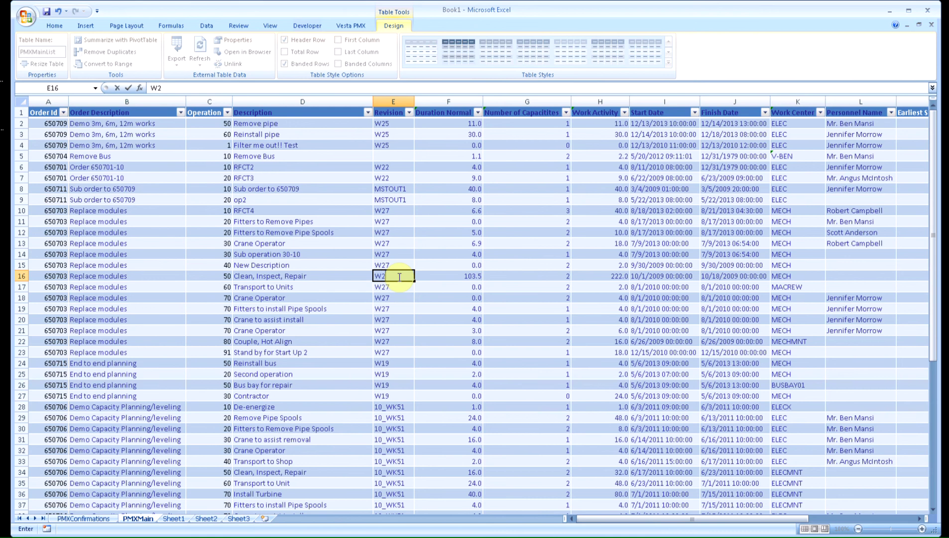
{"action": "type", "text": "5"}
{"action": "key", "text": "Return"}
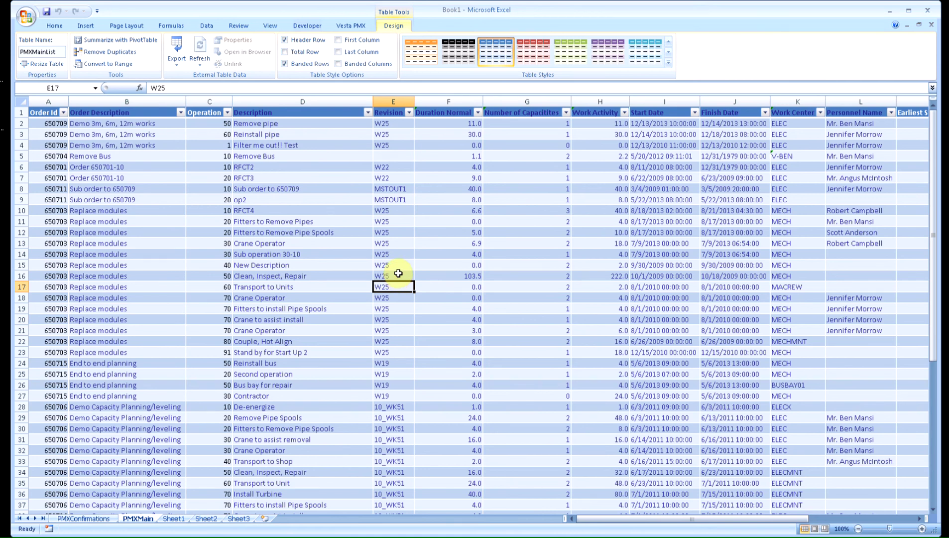
Start the To SAP upload and review the field-by-field changes for order 650703 Replace modules
{"action": "left_click", "coordinate": [344, 27]}
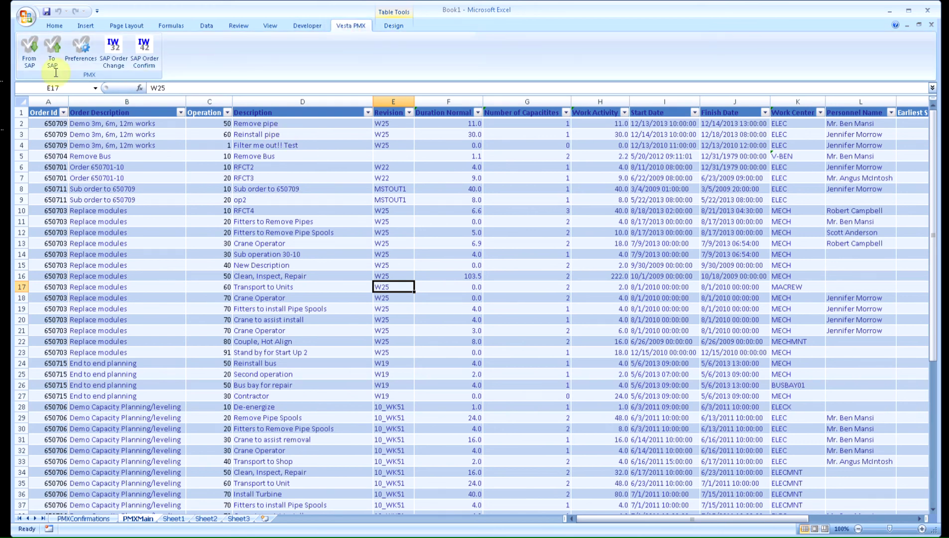
{"action": "left_click", "coordinate": [52, 57]}
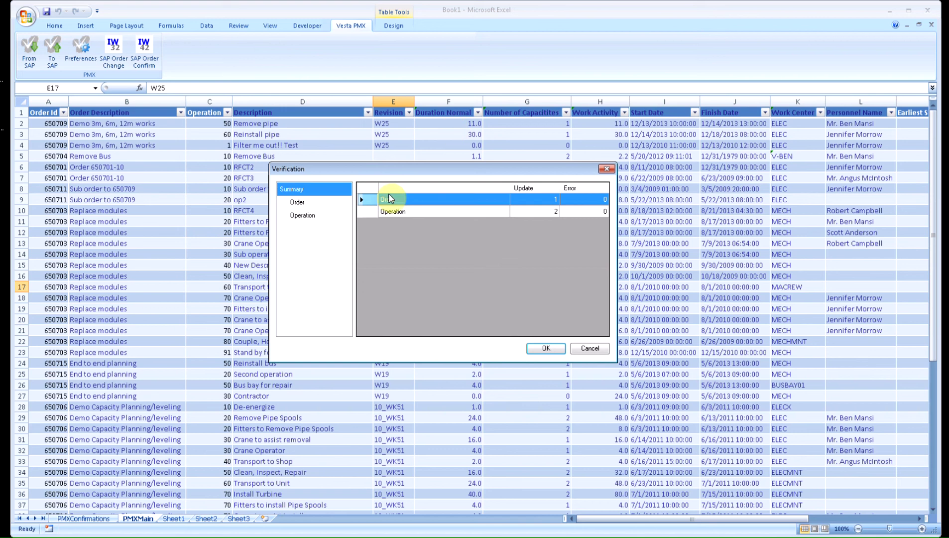
{"action": "left_click", "coordinate": [300, 203]}
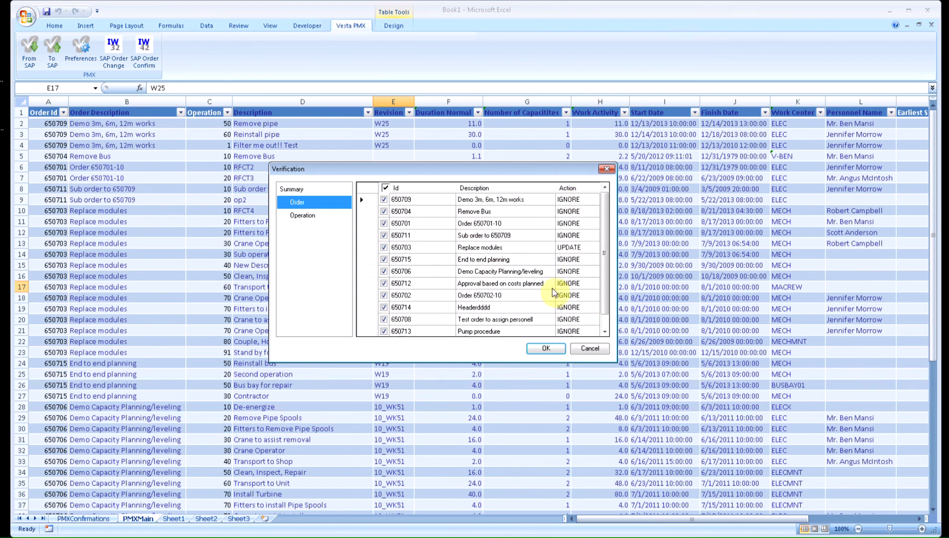
{"action": "left_click", "coordinate": [499, 248]}
{"action": "right_click", "coordinate": [499, 250]}
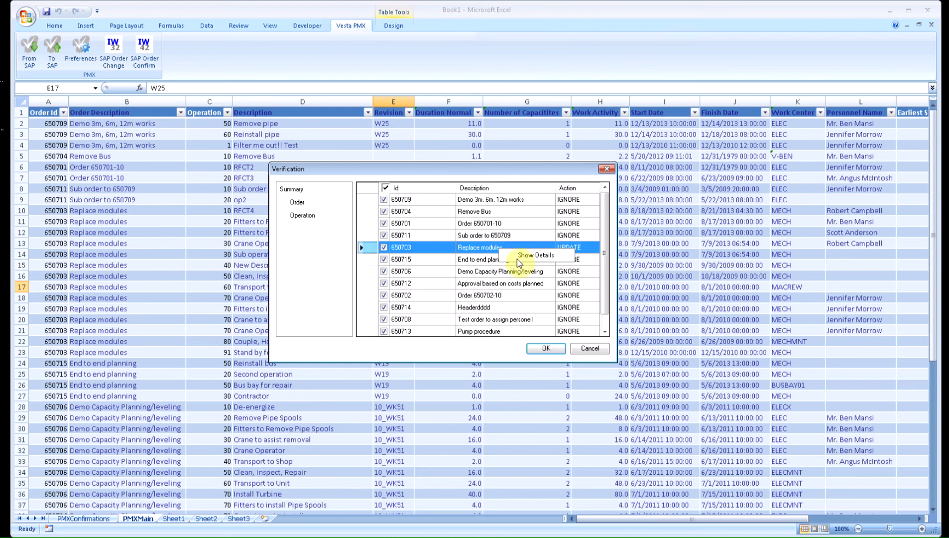
{"action": "left_click", "coordinate": [520, 255]}
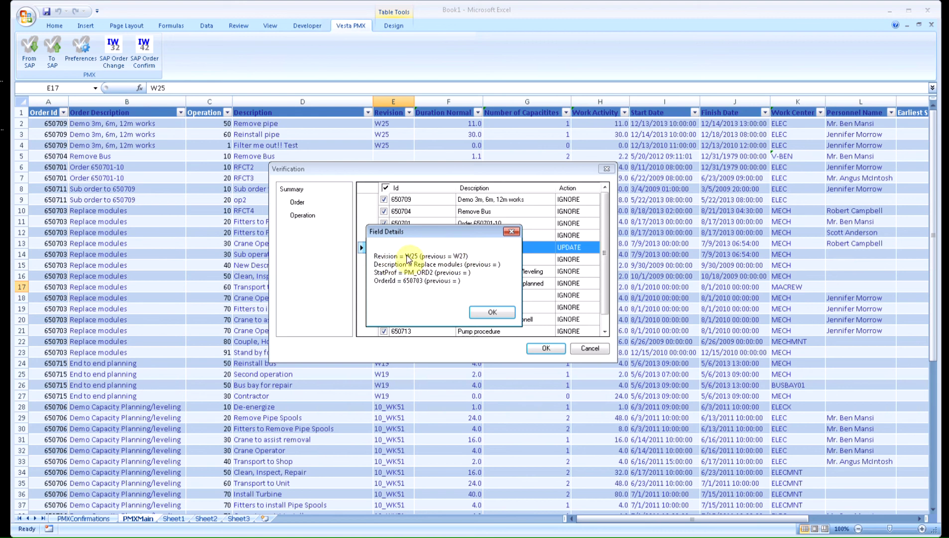
{"action": "left_click", "coordinate": [490, 312]}
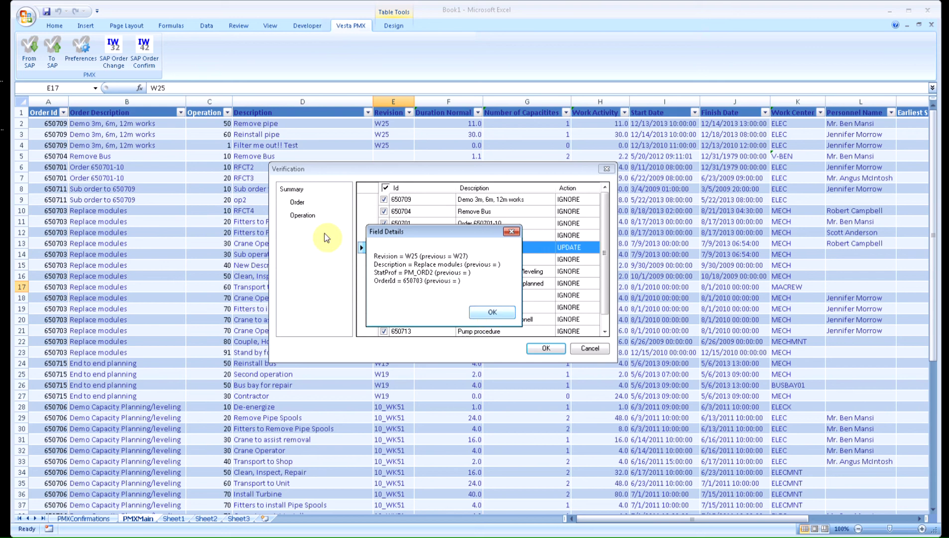
Review the Remove pipe operation changes, keep it included, and confirm the upload to SAP
{"action": "left_click", "coordinate": [316, 221]}
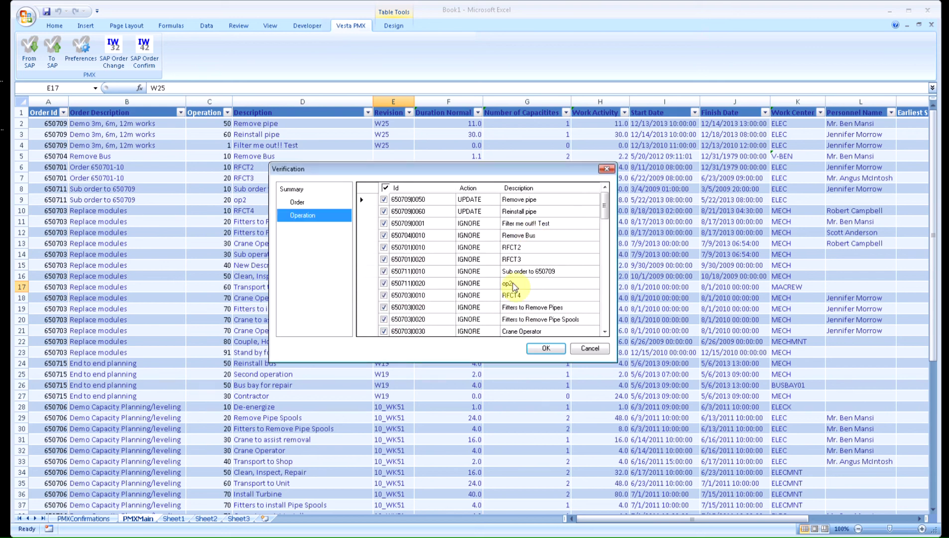
{"action": "left_click", "coordinate": [506, 200]}
{"action": "right_click", "coordinate": [507, 200]}
{"action": "left_click", "coordinate": [519, 206]}
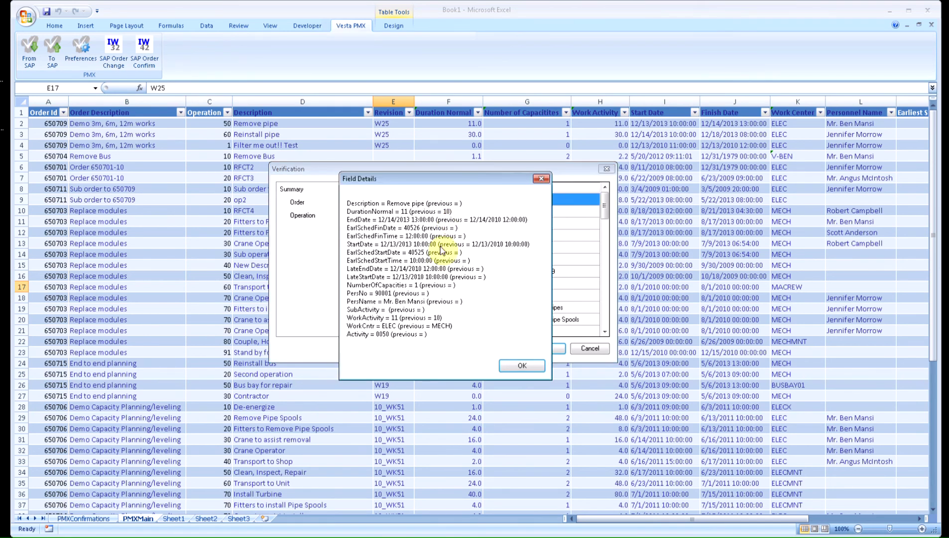
{"action": "left_click", "coordinate": [522, 365]}
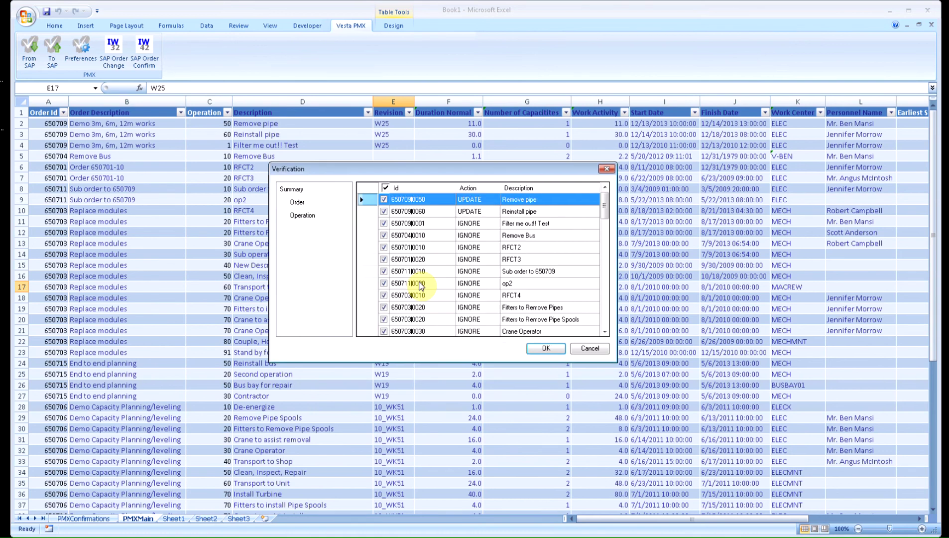
{"action": "left_click", "coordinate": [384, 200]}
{"action": "left_click", "coordinate": [384, 199]}
{"action": "left_click", "coordinate": [544, 348]}
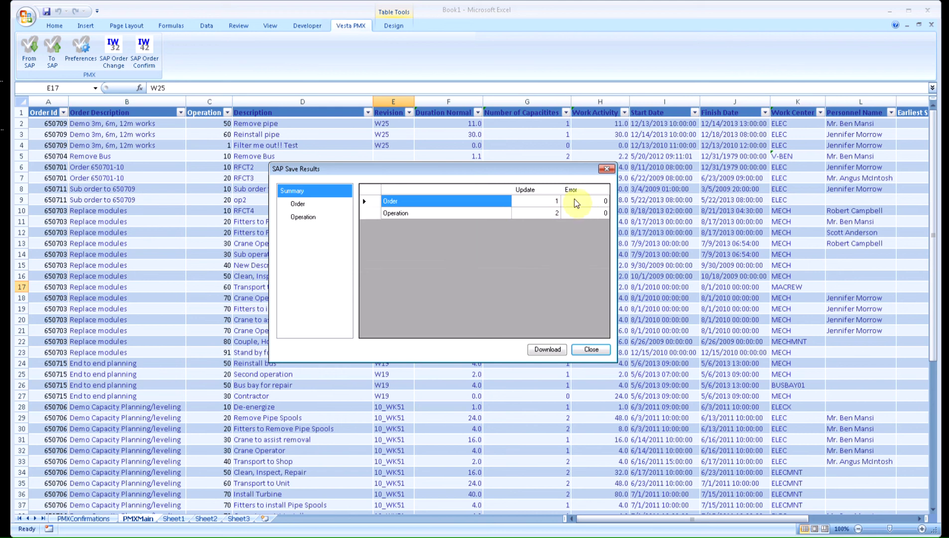
Read and dismiss the 'not a workday' warning, scroll the per-order save results, then close them
{"action": "left_click", "coordinate": [317, 204]}
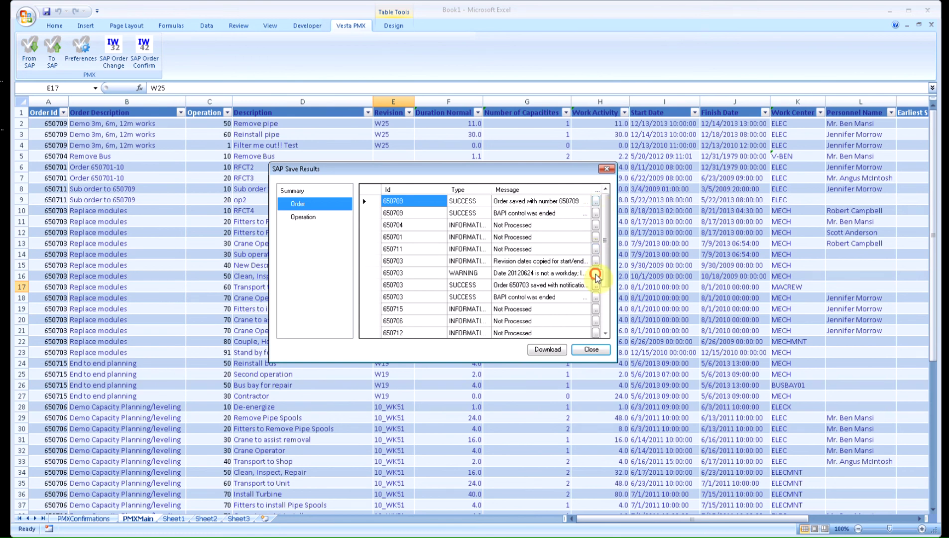
{"action": "left_click", "coordinate": [595, 273]}
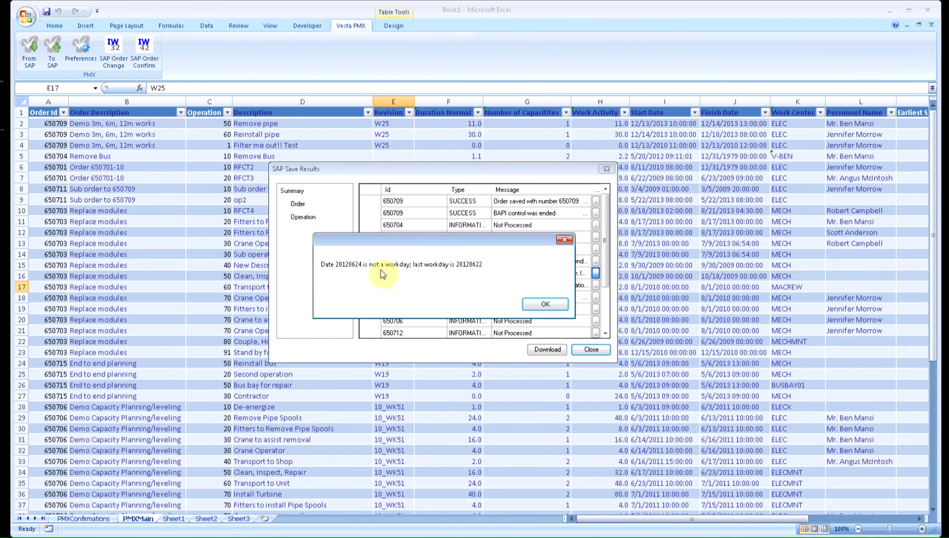
{"action": "left_click", "coordinate": [546, 305]}
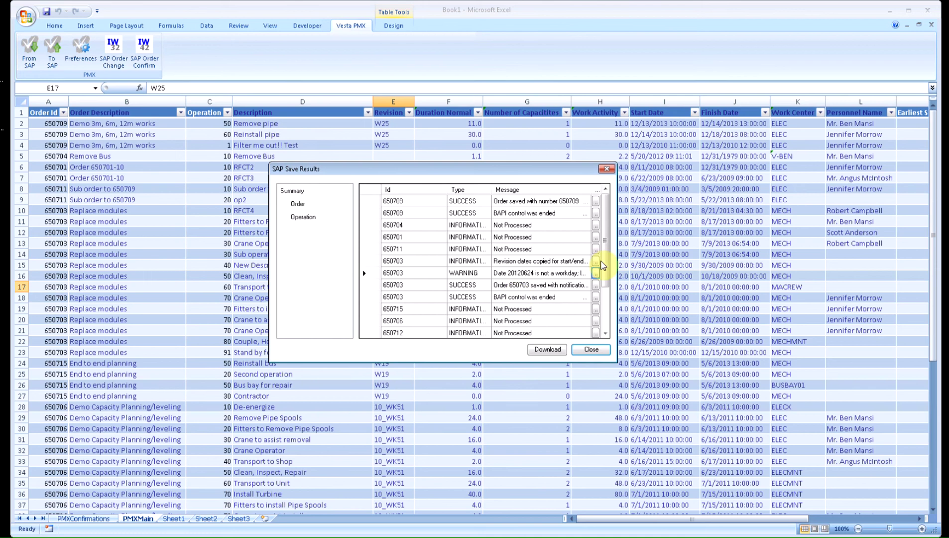
{"action": "scroll", "coordinate": [554, 293], "scroll_direction": "down", "scroll_amount": 1}
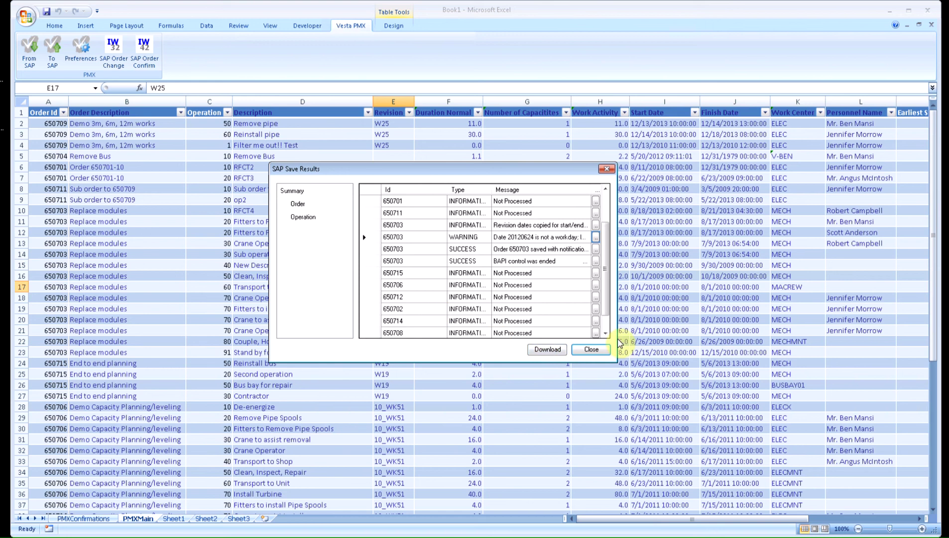
{"action": "left_click", "coordinate": [590, 350]}
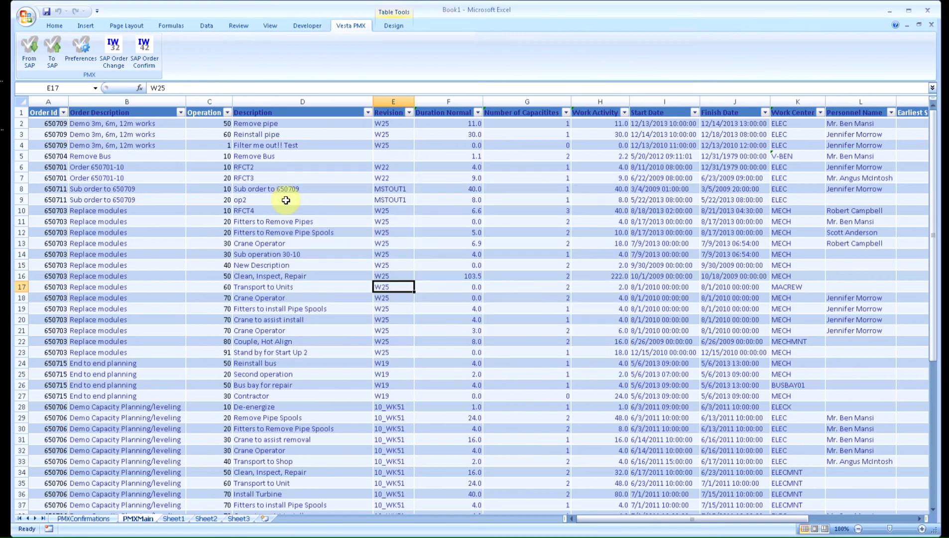
Select order 650709 in cell B3 and open it with SAP Order Change (IW32), logging on
{"action": "left_click", "coordinate": [116, 135]}
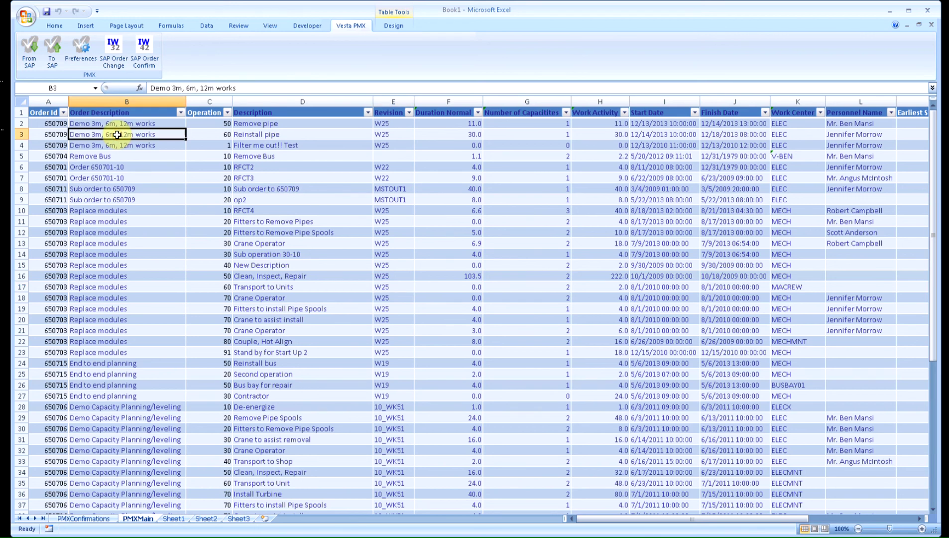
{"action": "left_click", "coordinate": [115, 49]}
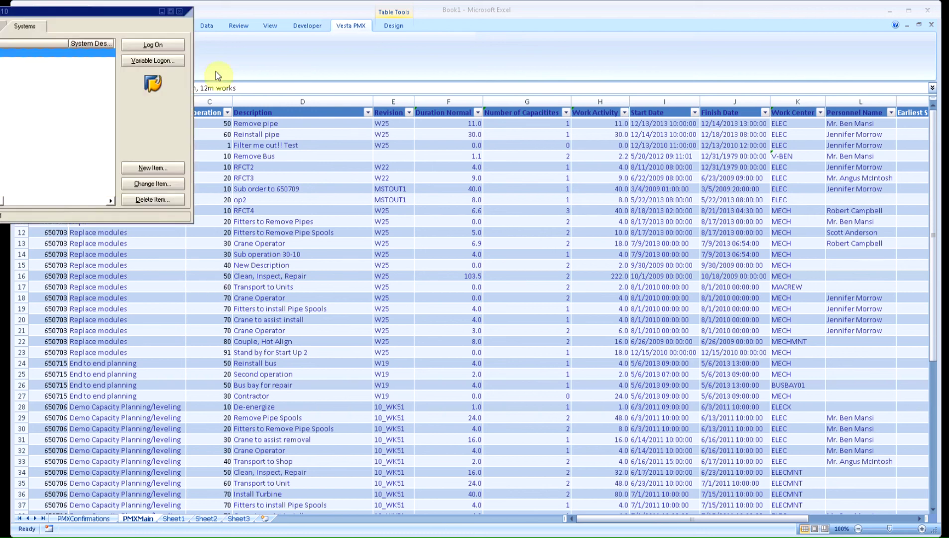
{"action": "left_click", "coordinate": [118, 50]}
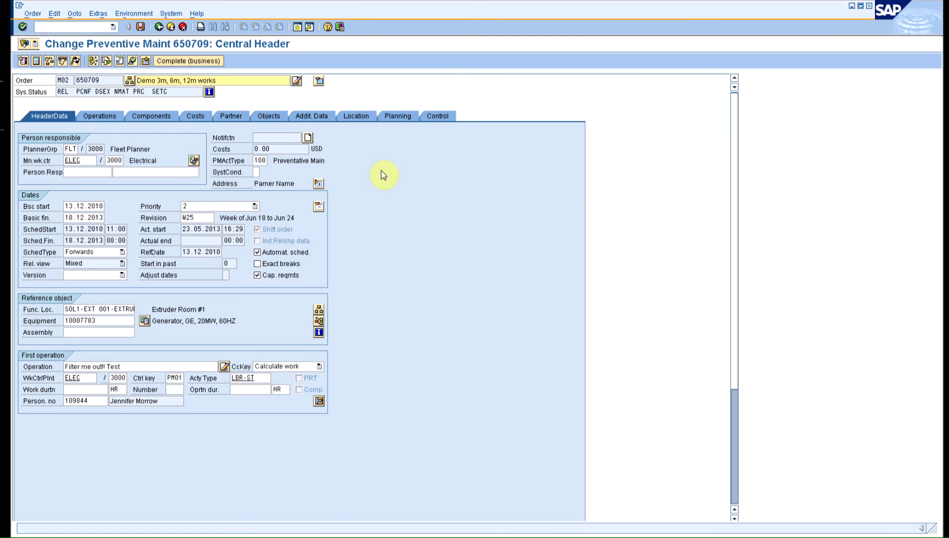
Select operation 0050 Remove pipe, inspect its Internal processing details and Dates tab, then return to Excel
{"action": "left_click", "coordinate": [96, 115]}
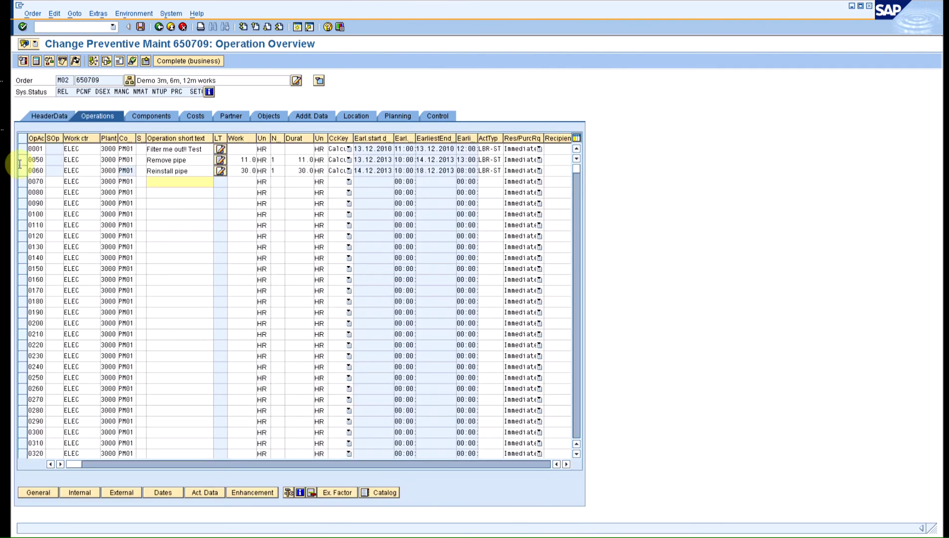
{"action": "left_click", "coordinate": [23, 161]}
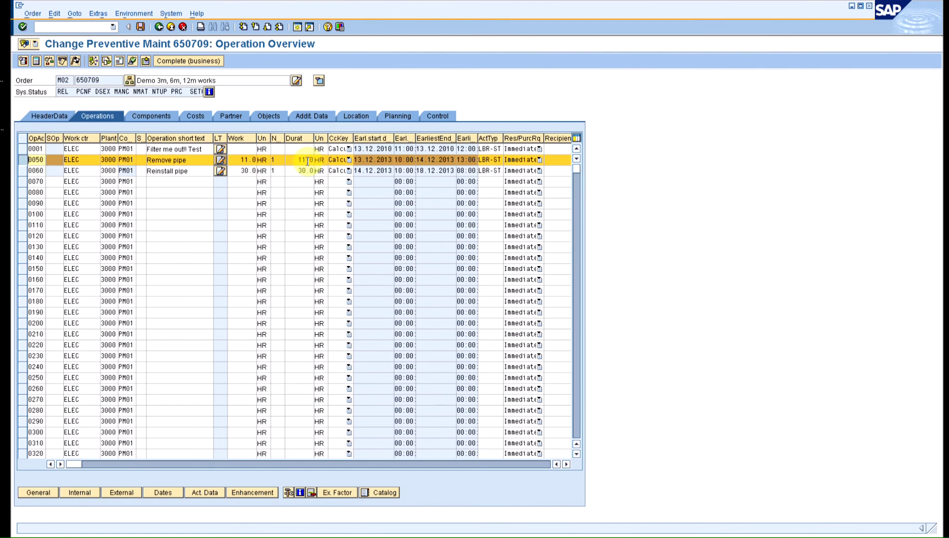
{"action": "left_click", "coordinate": [79, 492]}
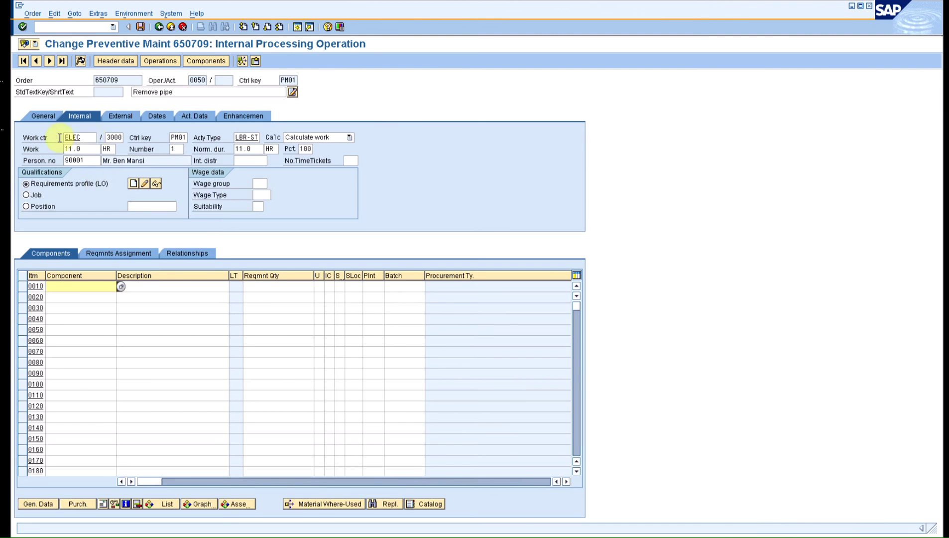
{"action": "left_click_drag", "start_coordinate": [152, 161], "coordinate": [105, 163]}
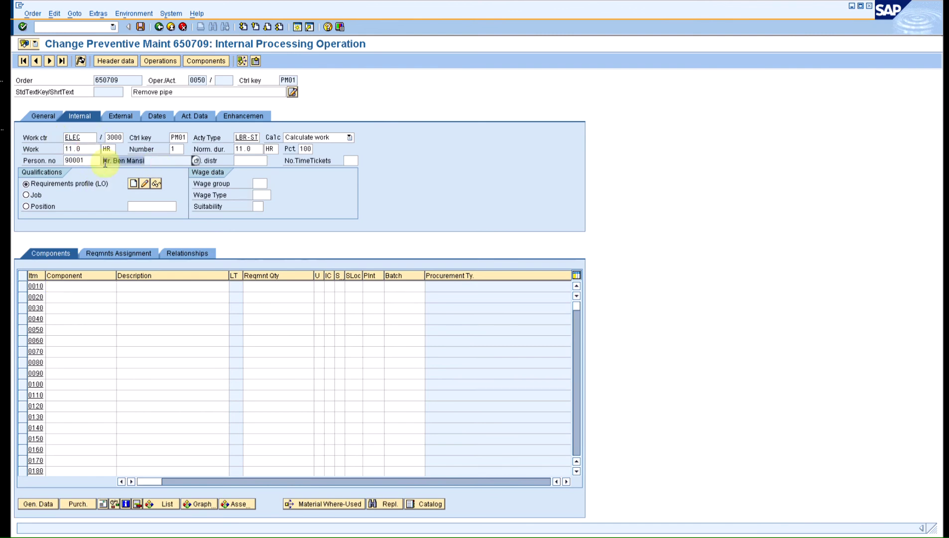
{"action": "left_click", "coordinate": [156, 116]}
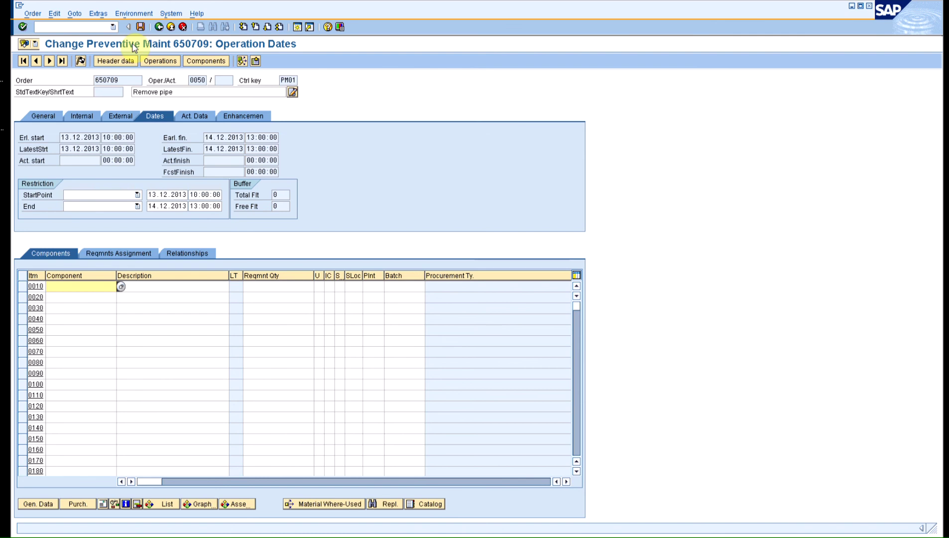
{"action": "left_click", "coordinate": [92, 26]}
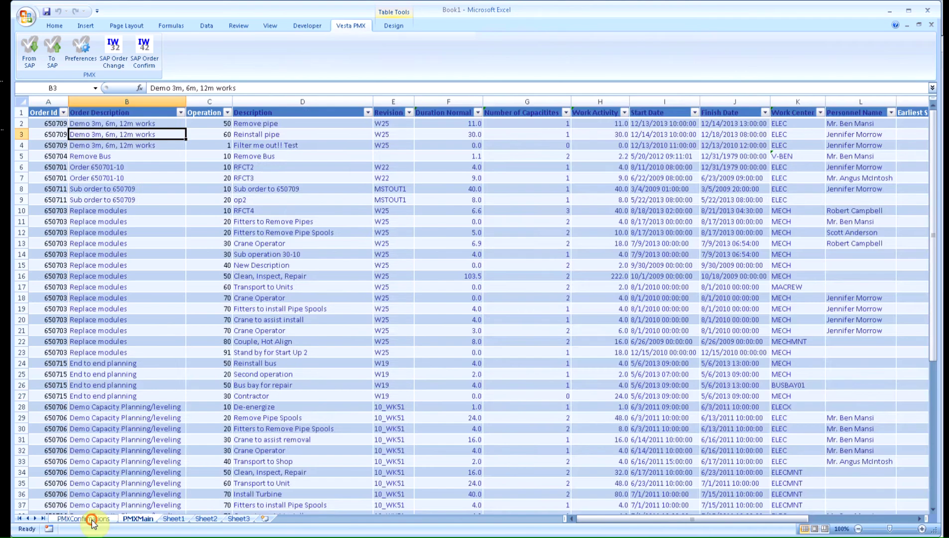
Enter Actual Work 3 and description 'Installed Pump' for order 650715 operation 50, then send to SAP
{"action": "left_click", "coordinate": [84, 518]}
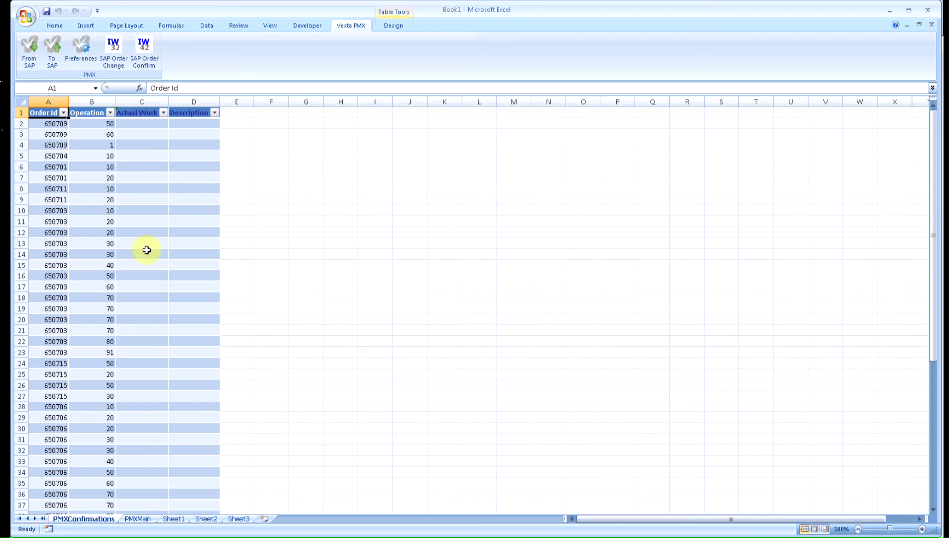
{"action": "left_click", "coordinate": [141, 363]}
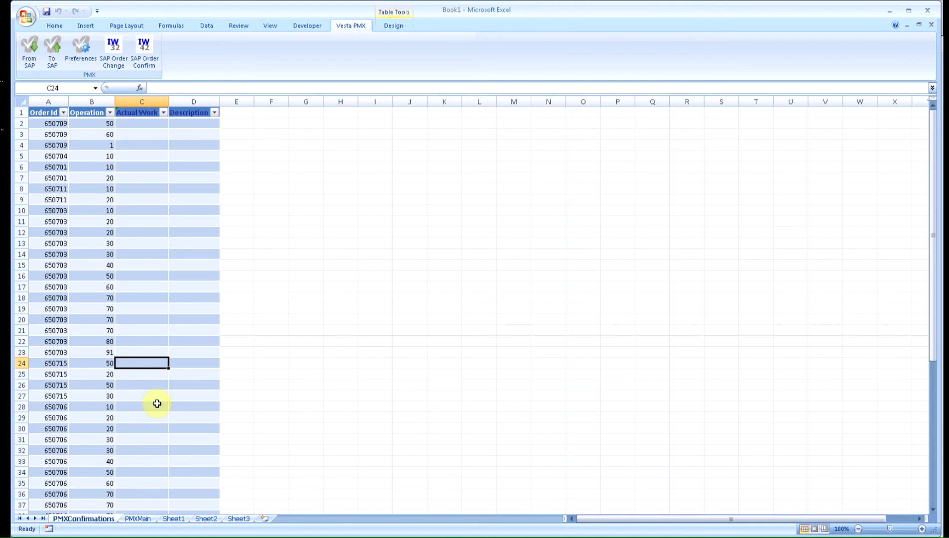
{"action": "type", "text": "3"}
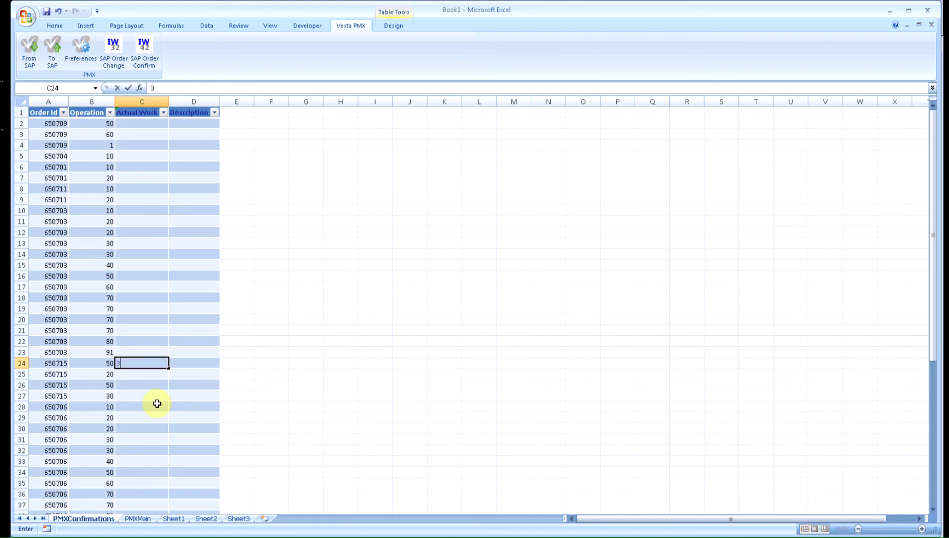
{"action": "key", "text": "Tab"}
{"action": "type", "text": "Installed"}
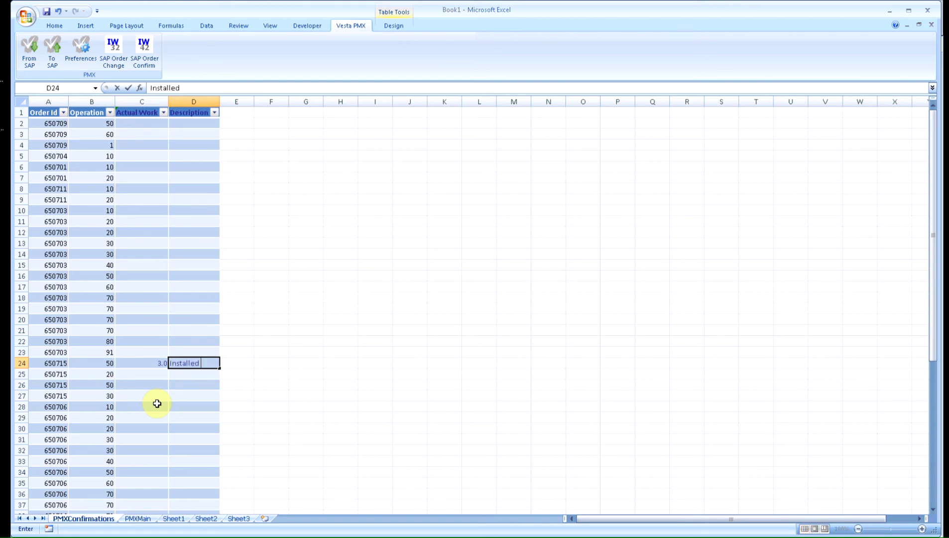
{"action": "type", "text": " Pump"}
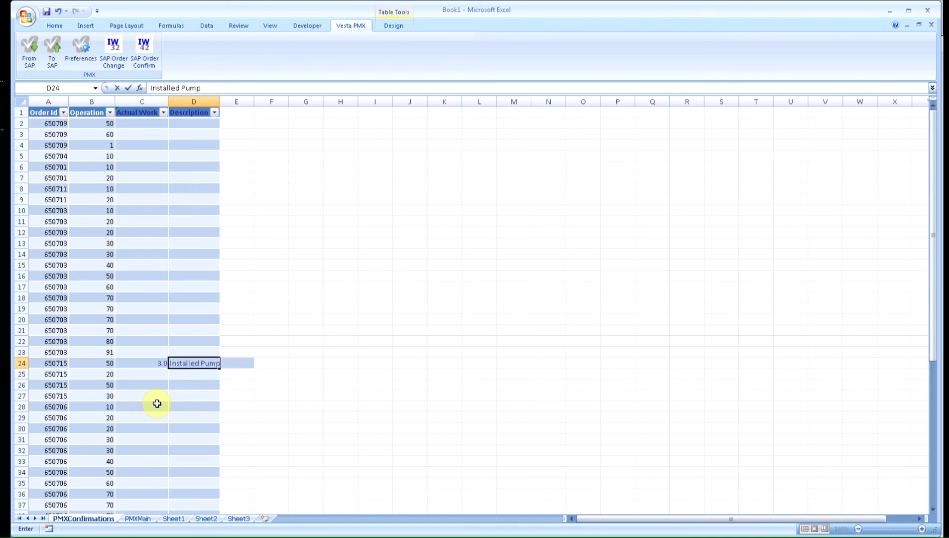
{"action": "key", "text": "Return"}
{"action": "left_click", "coordinate": [52, 47]}
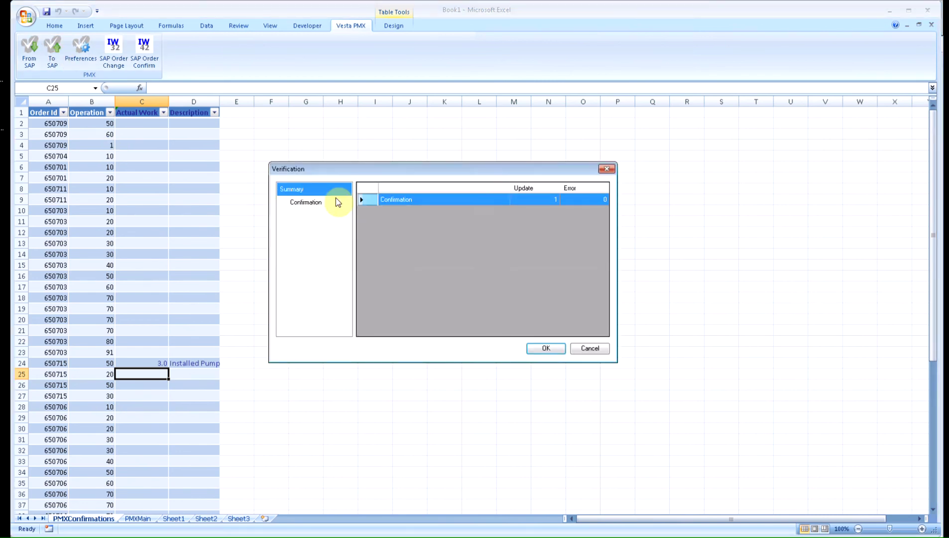
Review the Confirmation list, approve it, read the confirmation saved message, and close the results
{"action": "left_click", "coordinate": [321, 202]}
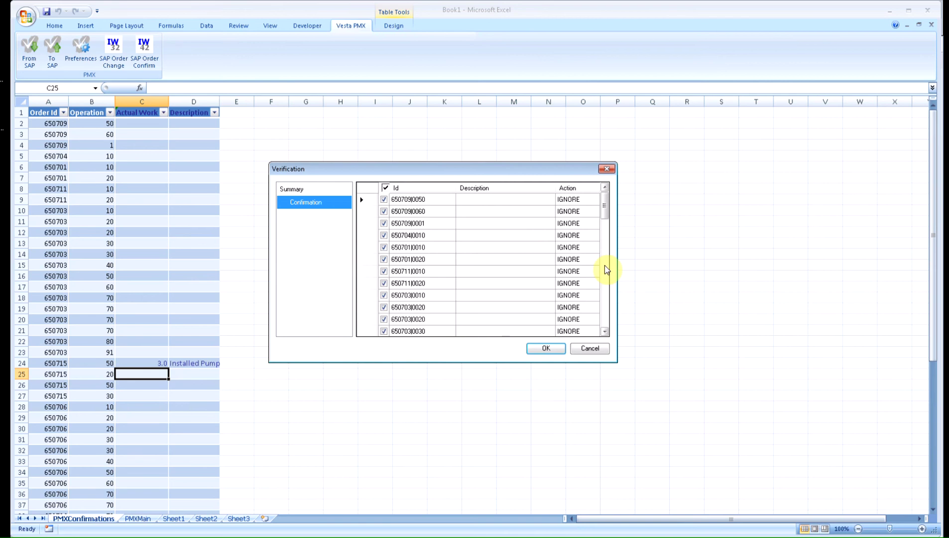
{"action": "left_click", "coordinate": [606, 211]}
{"action": "left_click_drag", "start_coordinate": [606, 211], "coordinate": [616, 254]}
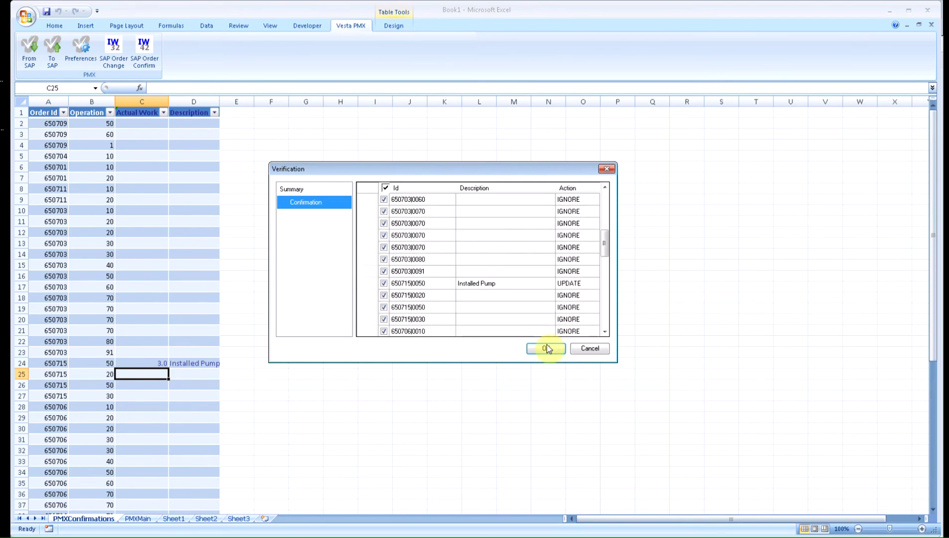
{"action": "left_click", "coordinate": [546, 349]}
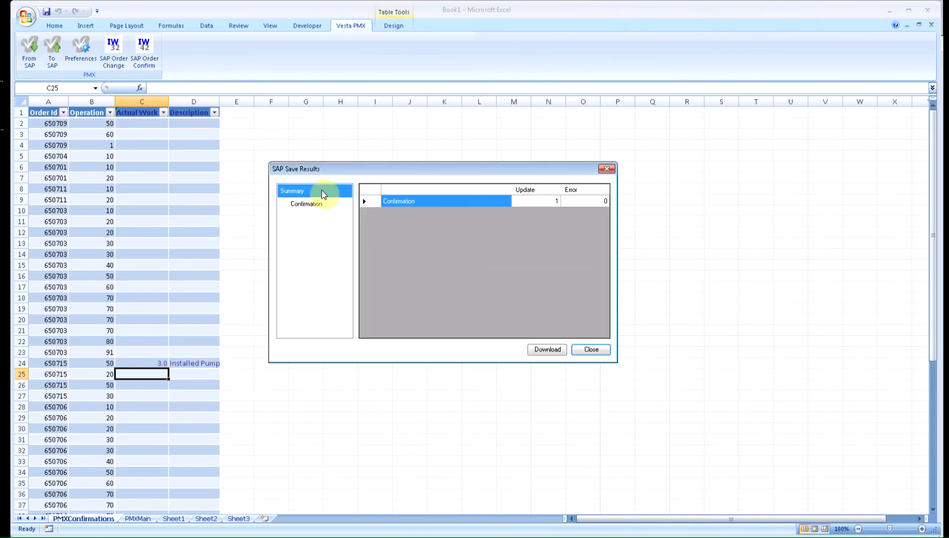
{"action": "left_click", "coordinate": [312, 204]}
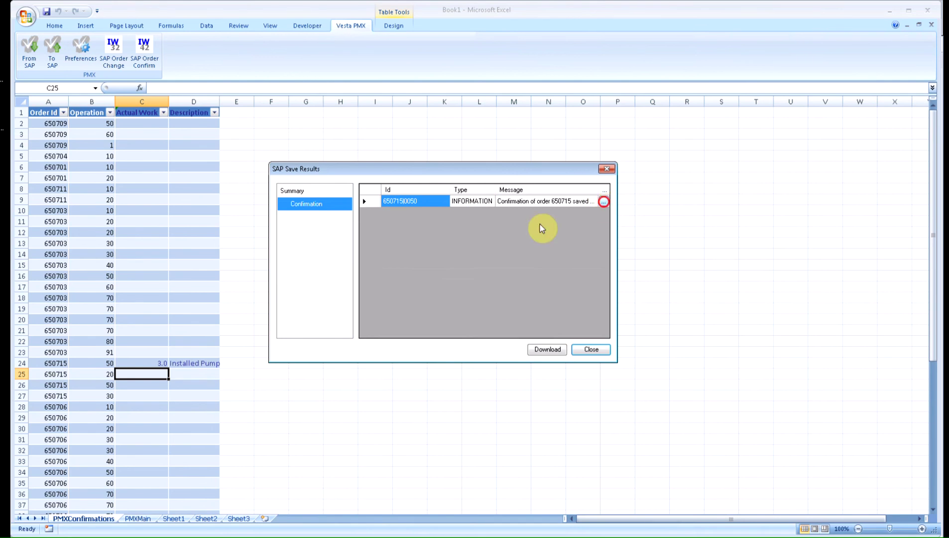
{"action": "left_click", "coordinate": [540, 303]}
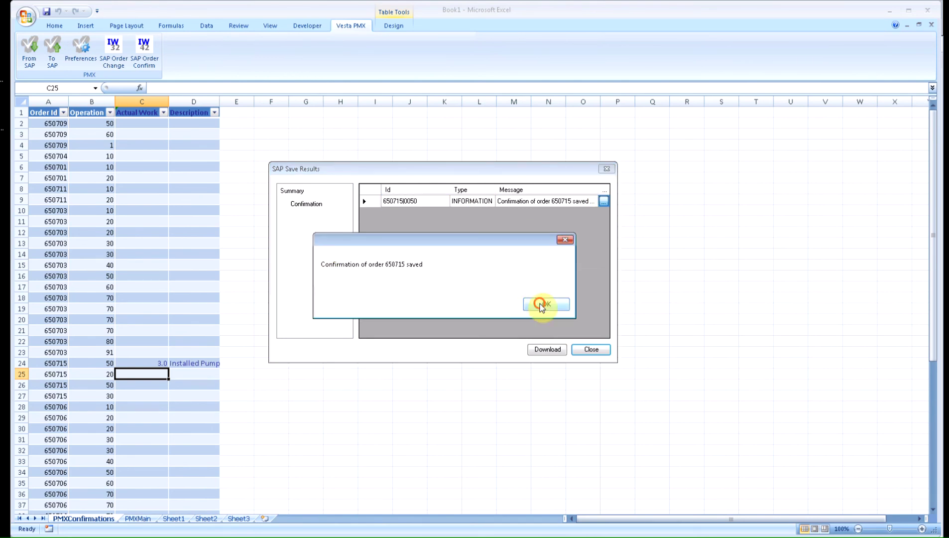
{"action": "left_click", "coordinate": [591, 350]}
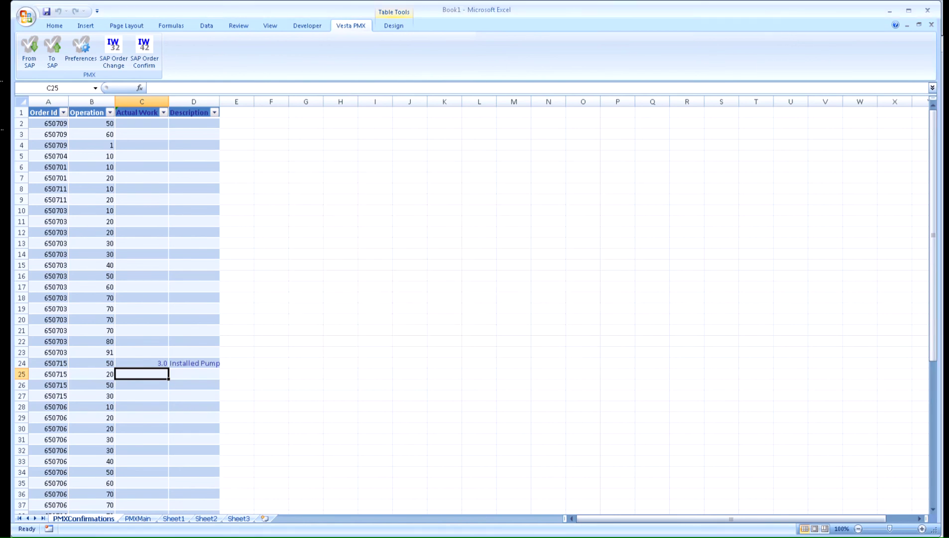
Switch to SAP, run /niw33, tick In process and Completed, and execute the confirmation search
{"action": "left_click", "coordinate": [119, 535]}
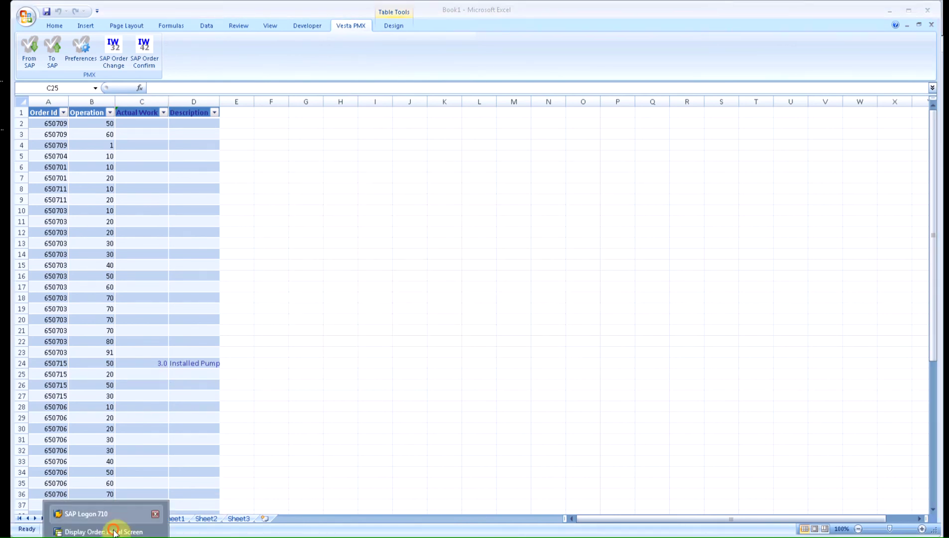
{"action": "left_click", "coordinate": [104, 531]}
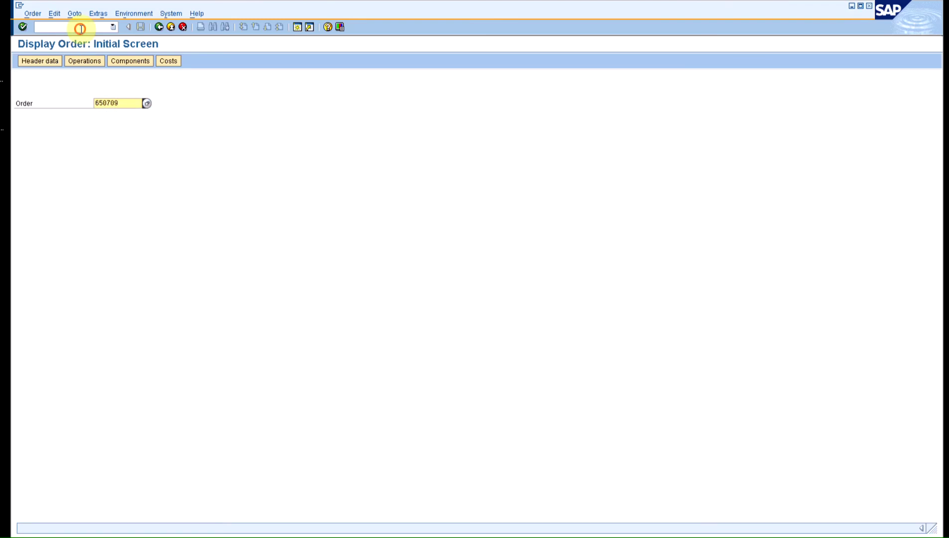
{"action": "left_click", "coordinate": [81, 29]}
{"action": "type", "text": "/n"}
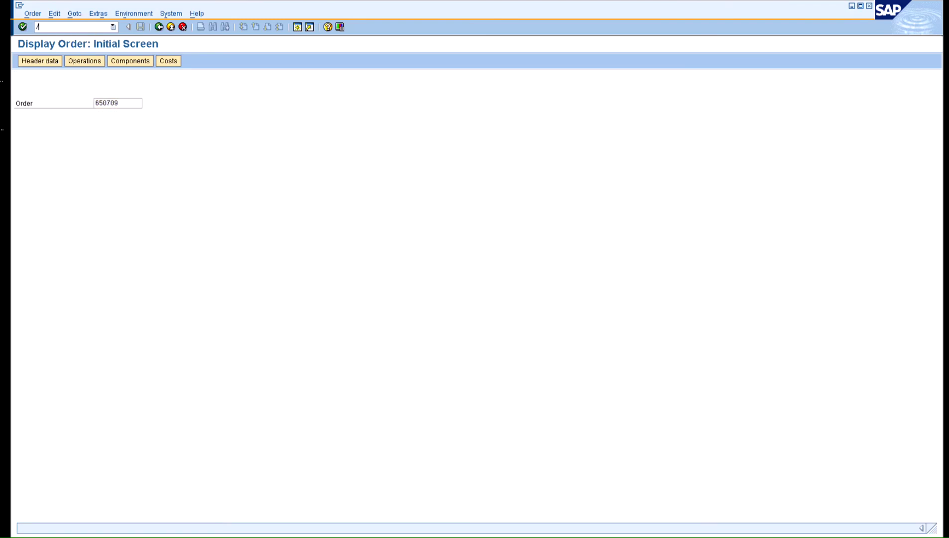
{"action": "type", "text": "iw"}
{"action": "type", "text": "33"}
{"action": "key", "text": "Return"}
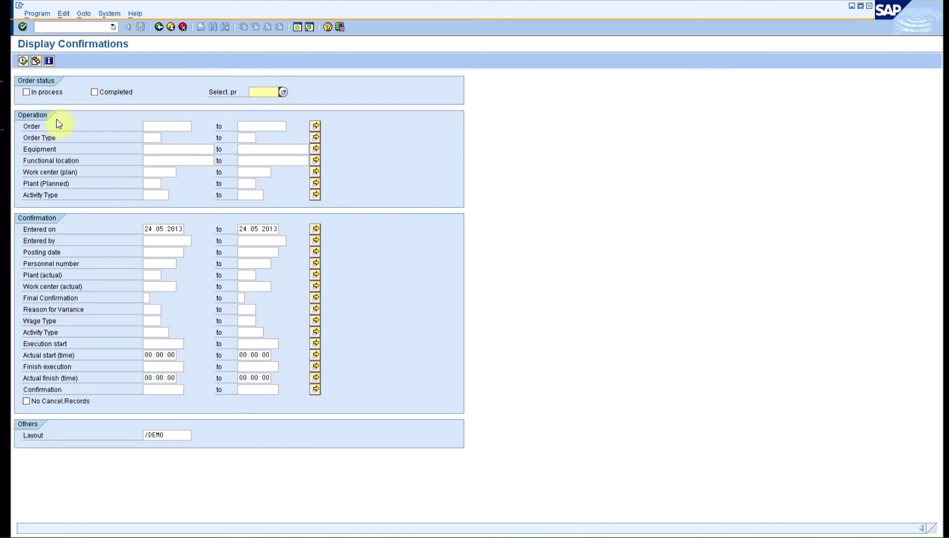
{"action": "left_click", "coordinate": [26, 92]}
{"action": "left_click", "coordinate": [94, 91]}
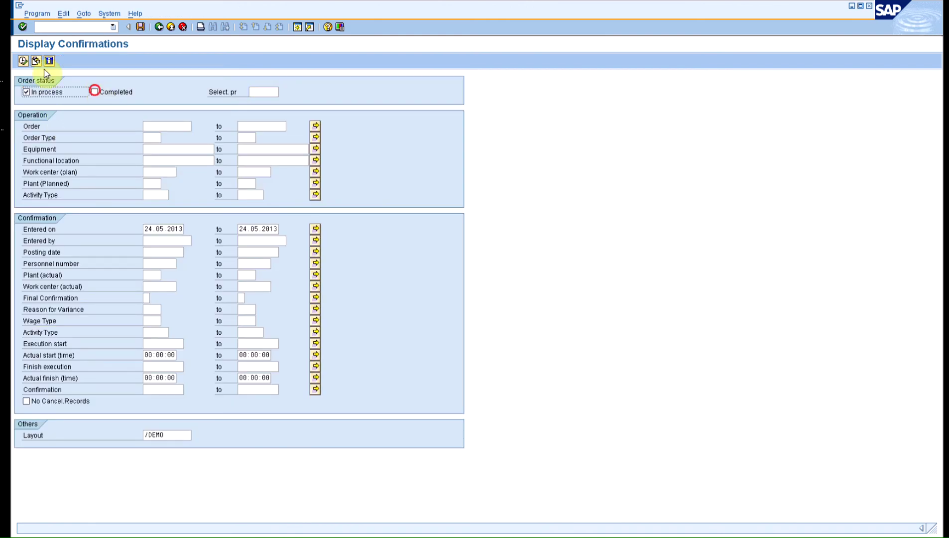
{"action": "left_click", "coordinate": [25, 62]}
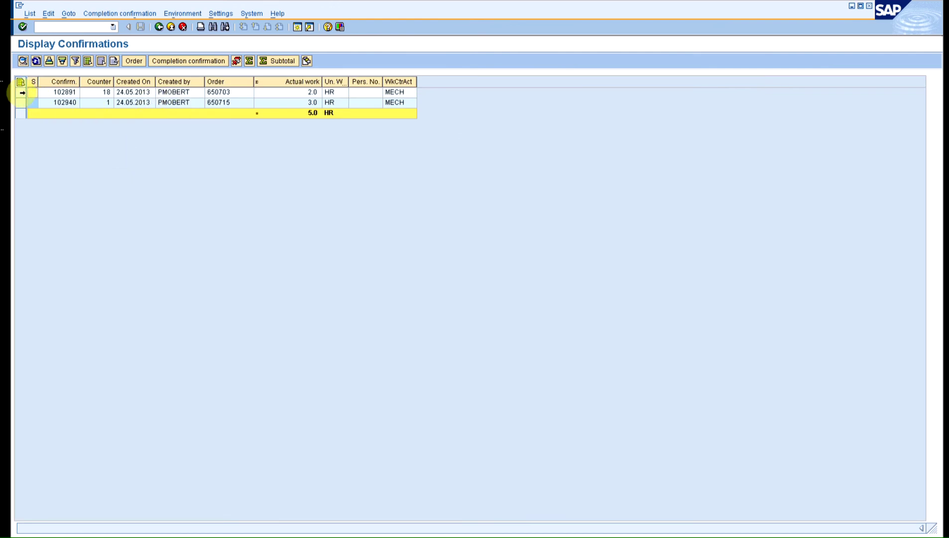
Open confirmation 102940 and check its 3.0 HR actual work and 'Installed Pump' text
{"action": "left_click", "coordinate": [19, 103]}
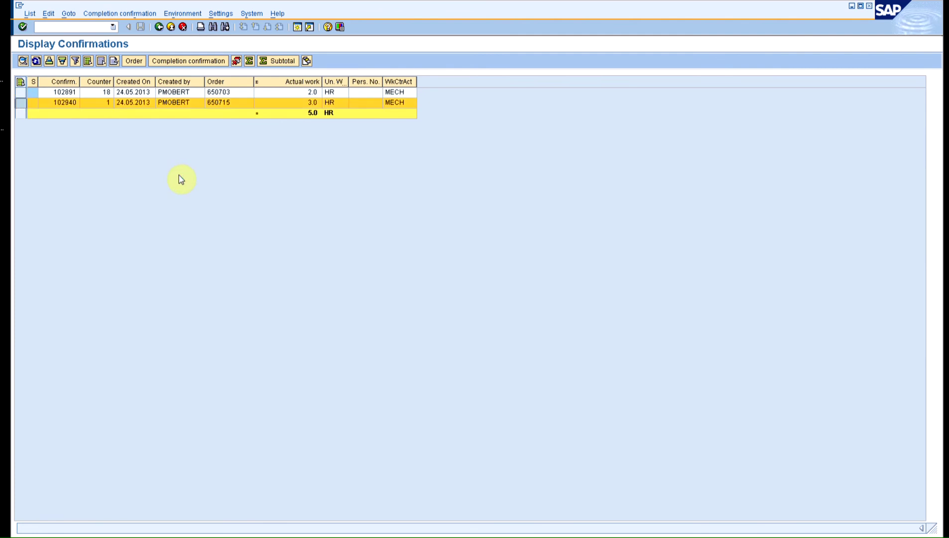
{"action": "key", "text": "F2"}
{"action": "left_click", "coordinate": [102, 158]}
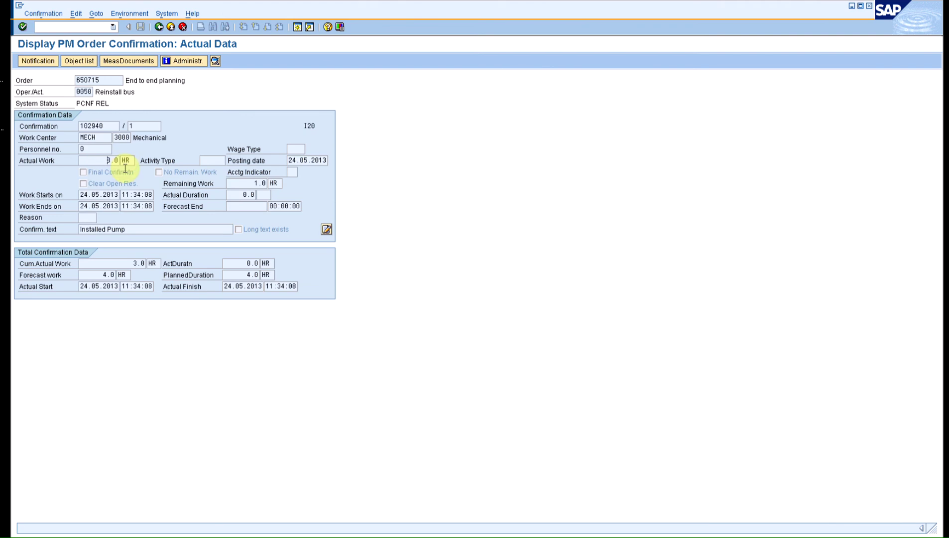
{"action": "left_click", "coordinate": [128, 228]}
{"action": "left_click_drag", "start_coordinate": [80, 228], "coordinate": [198, 241]}
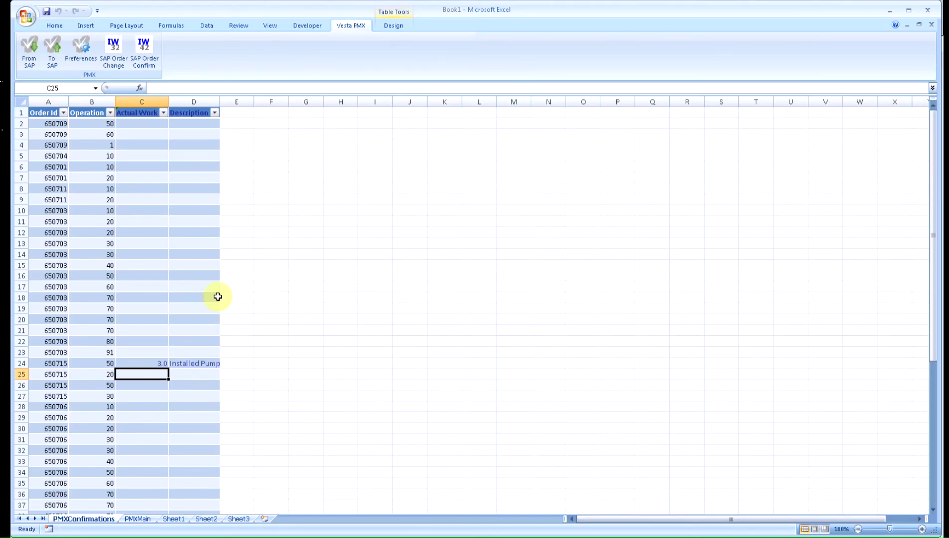
Browse Visible Columns for PMXConfirmation, PMXMain and Work Order/Operation, then go to General preferences
{"action": "left_click", "coordinate": [84, 55]}
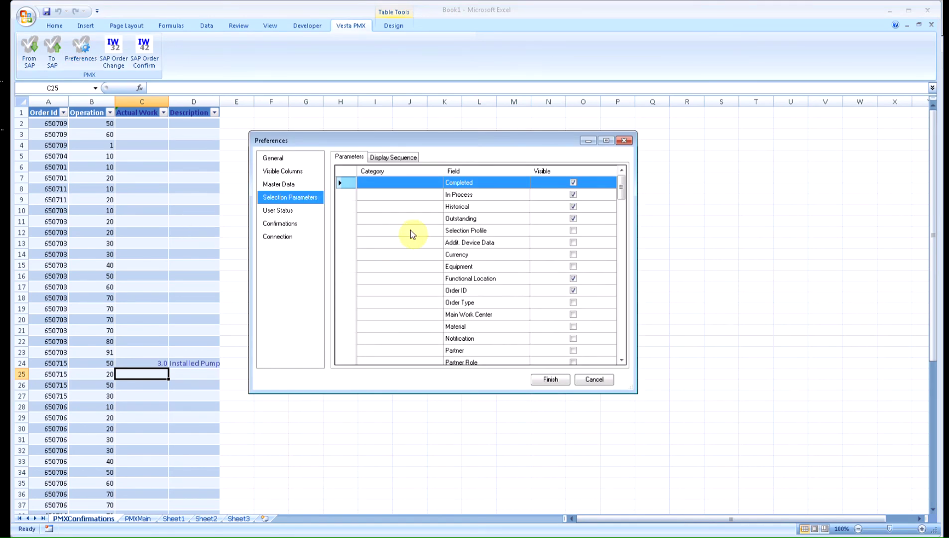
{"action": "left_click", "coordinate": [278, 172]}
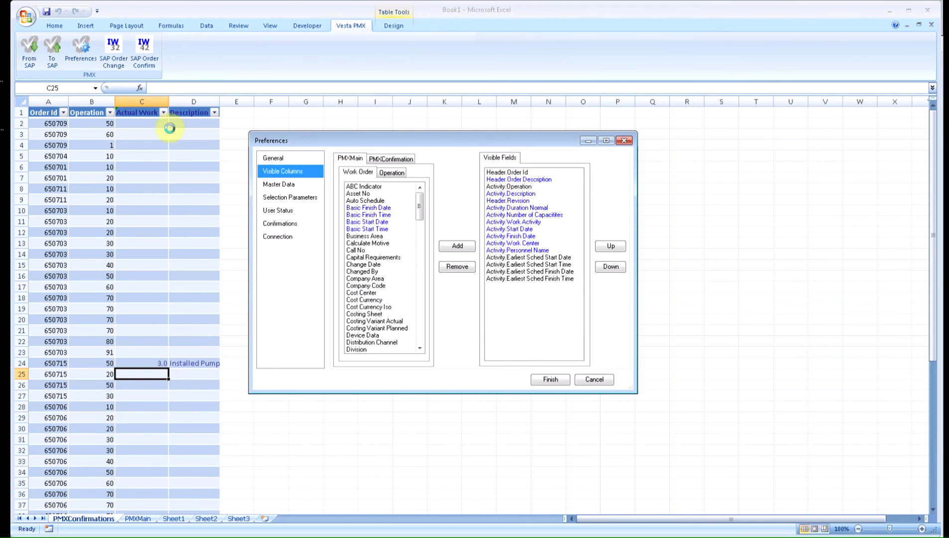
{"action": "left_click", "coordinate": [376, 160]}
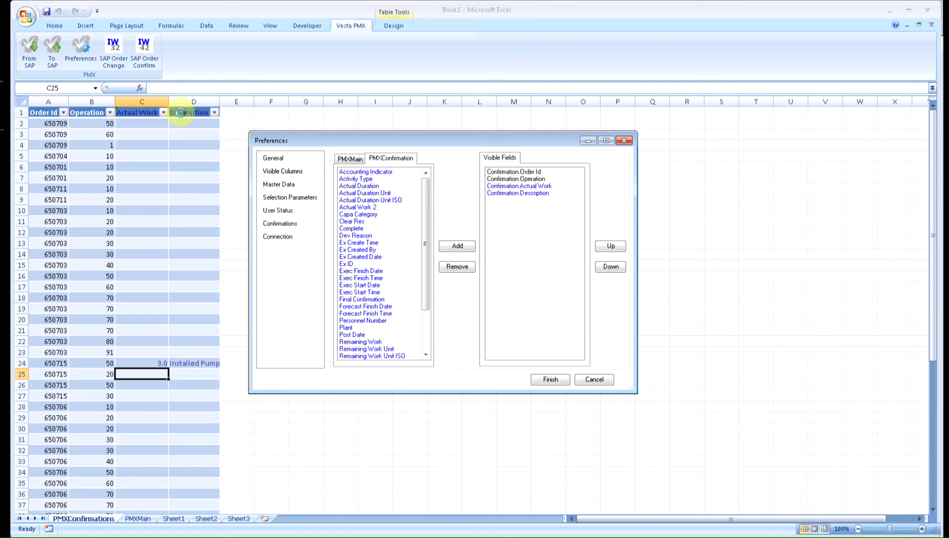
{"action": "left_click", "coordinate": [353, 161]}
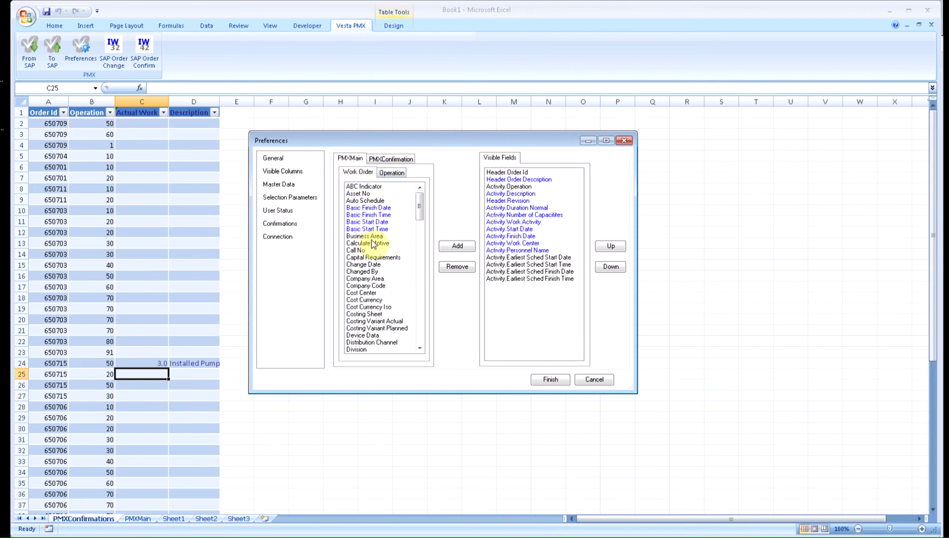
{"action": "left_click", "coordinate": [419, 210]}
{"action": "left_click_drag", "start_coordinate": [418, 211], "coordinate": [418, 269]}
{"action": "left_click", "coordinate": [398, 174]}
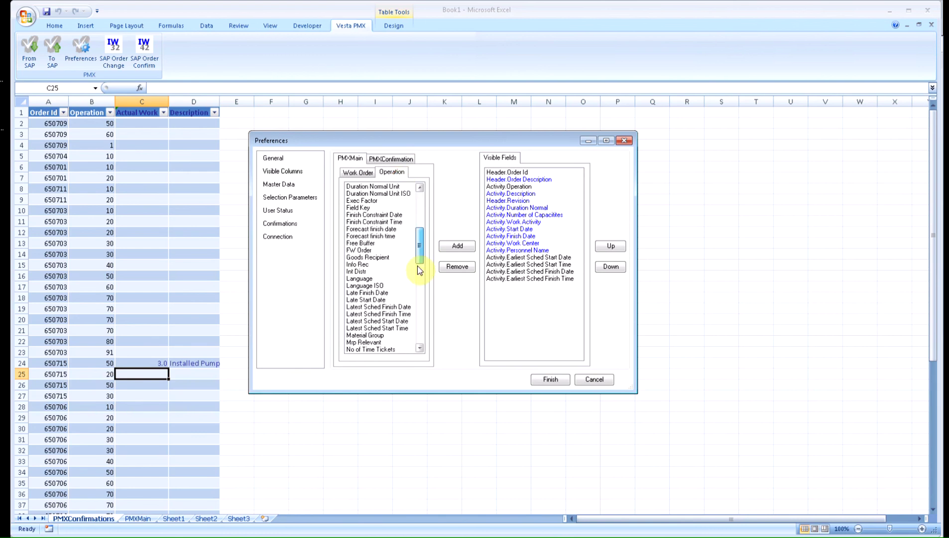
{"action": "left_click_drag", "start_coordinate": [421, 239], "coordinate": [421, 191]}
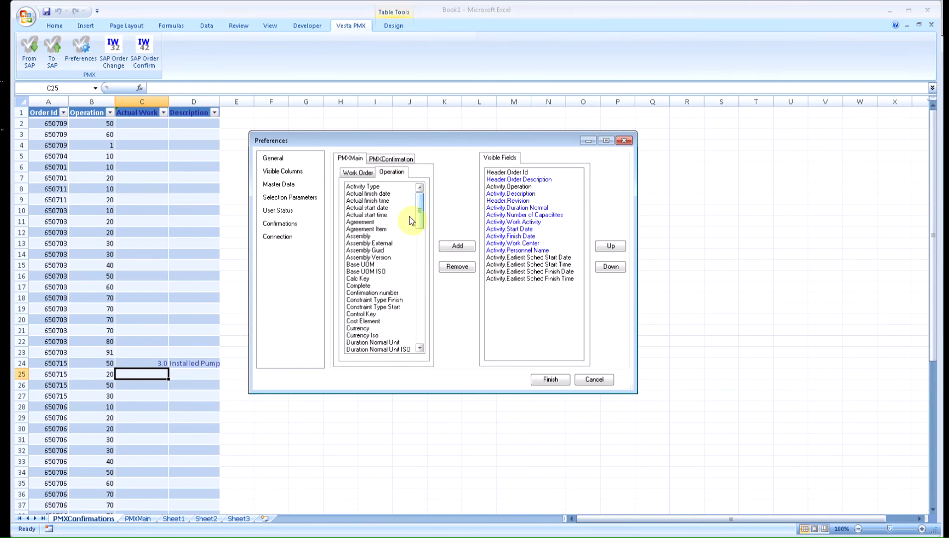
{"action": "left_click", "coordinate": [275, 158]}
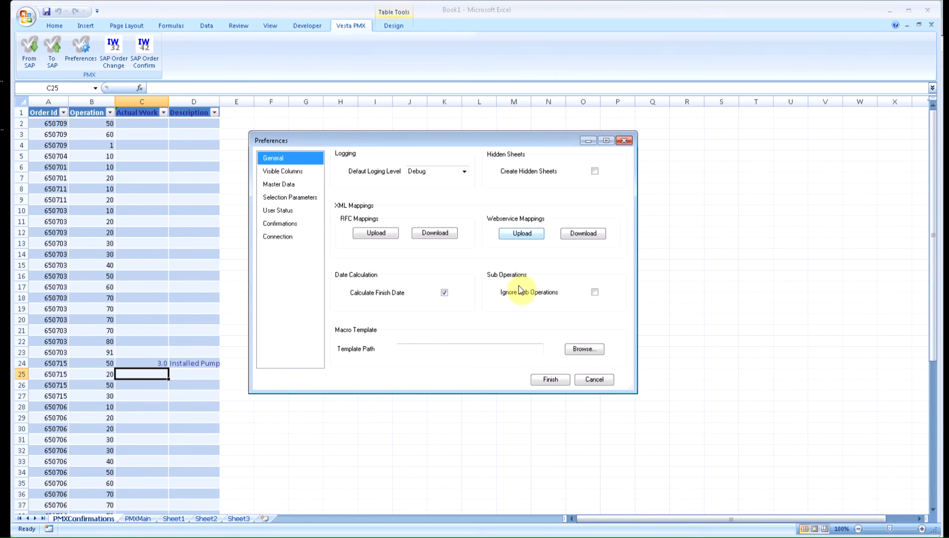
Set the Macro Template to PMX_Macro_Template - Copy.xlsm and finish the preferences
{"action": "left_click", "coordinate": [582, 351]}
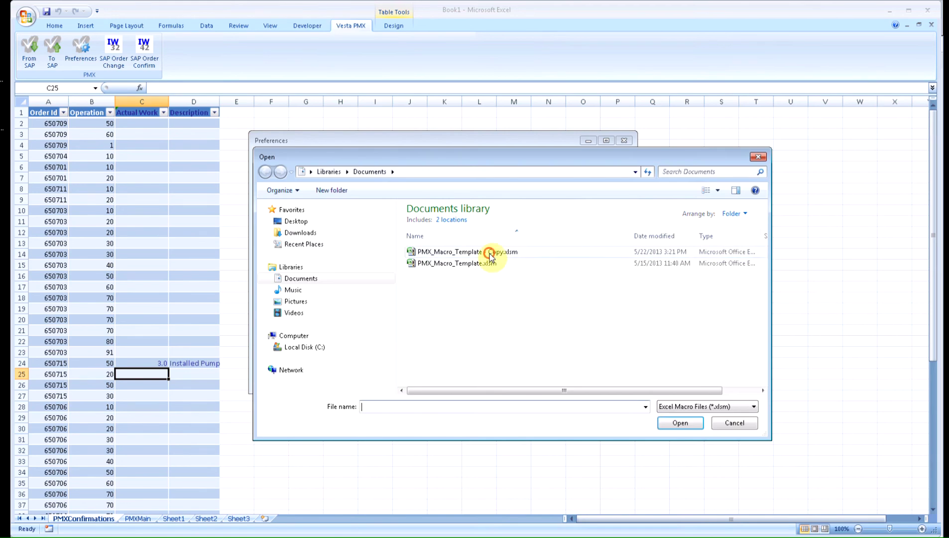
{"action": "left_click", "coordinate": [491, 252]}
{"action": "left_click", "coordinate": [667, 423]}
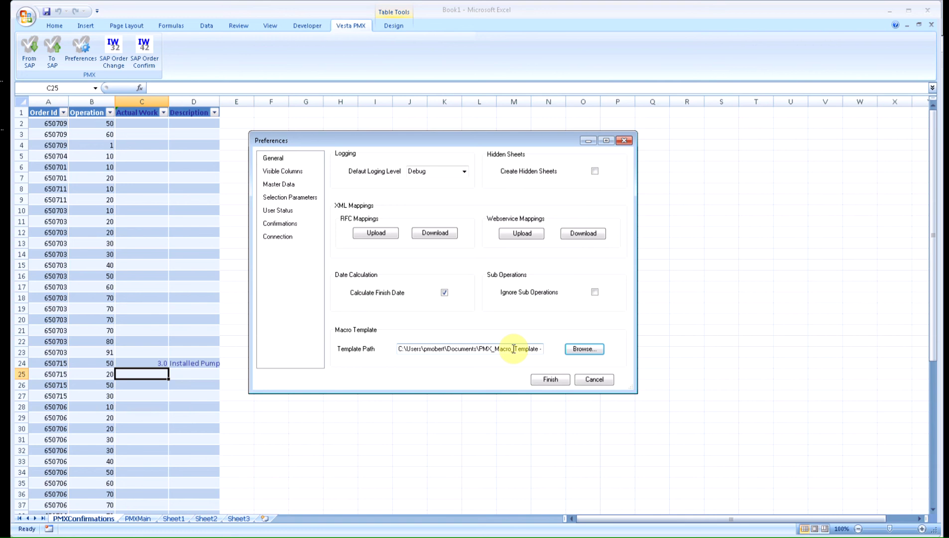
{"action": "left_click", "coordinate": [549, 380]}
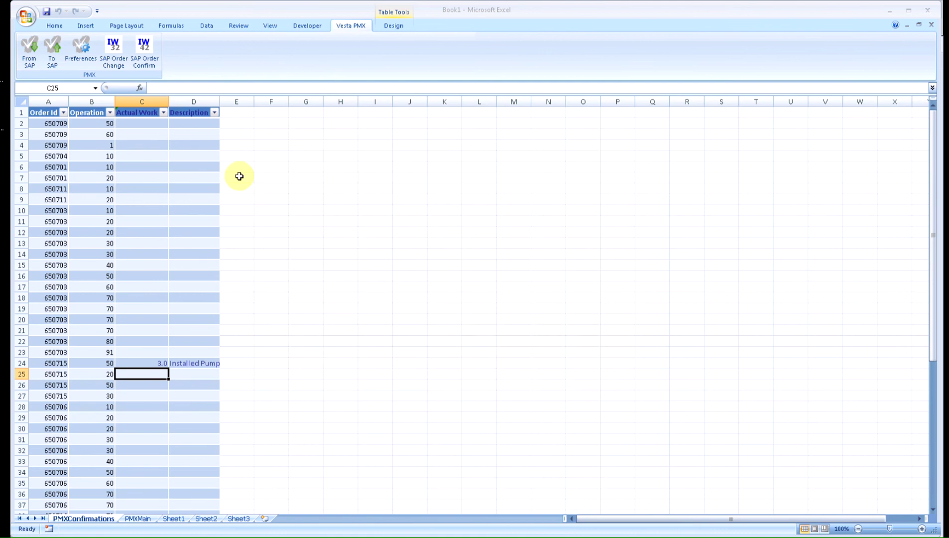
Run the saved Revision RDE1 search from SAP with Completed, In Process and Historical orders included
{"action": "left_click", "coordinate": [27, 59]}
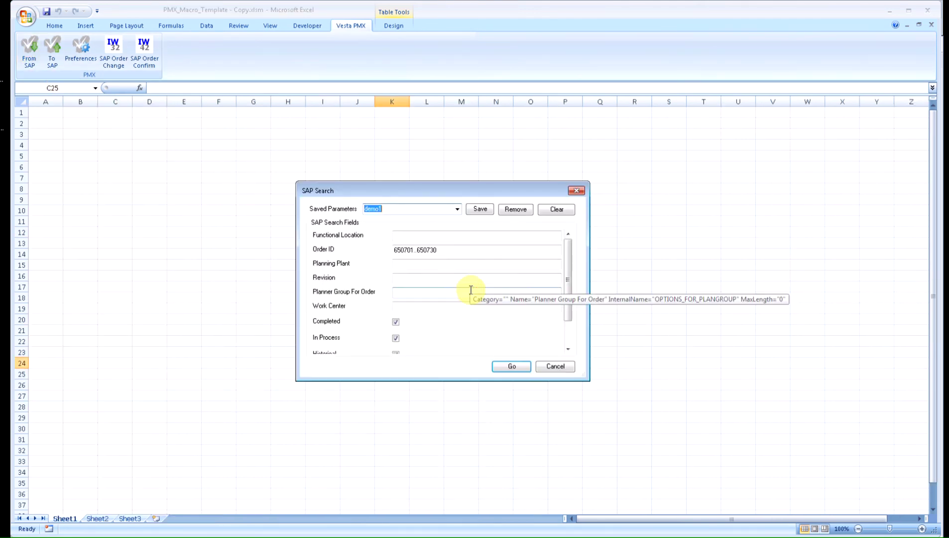
{"action": "key", "text": "Down"}
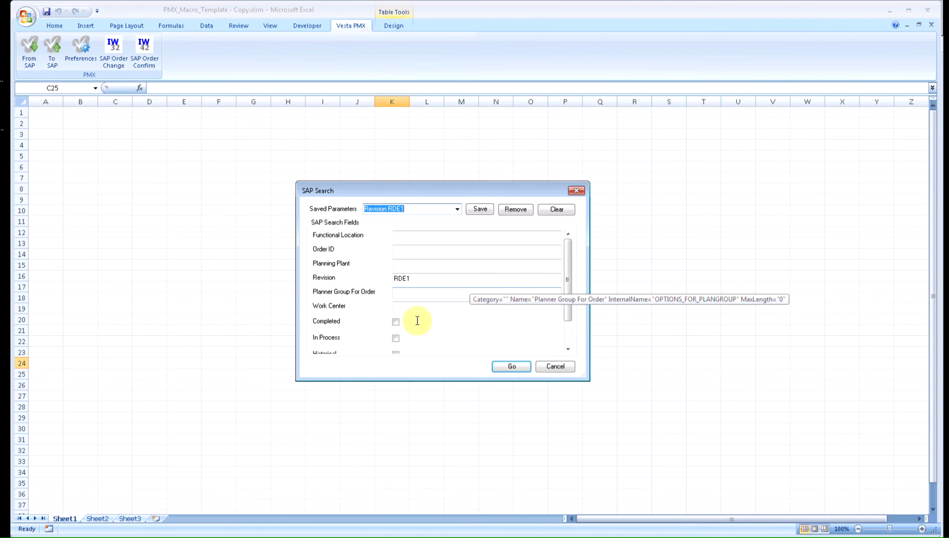
{"action": "left_click", "coordinate": [396, 323]}
{"action": "left_click", "coordinate": [396, 338]}
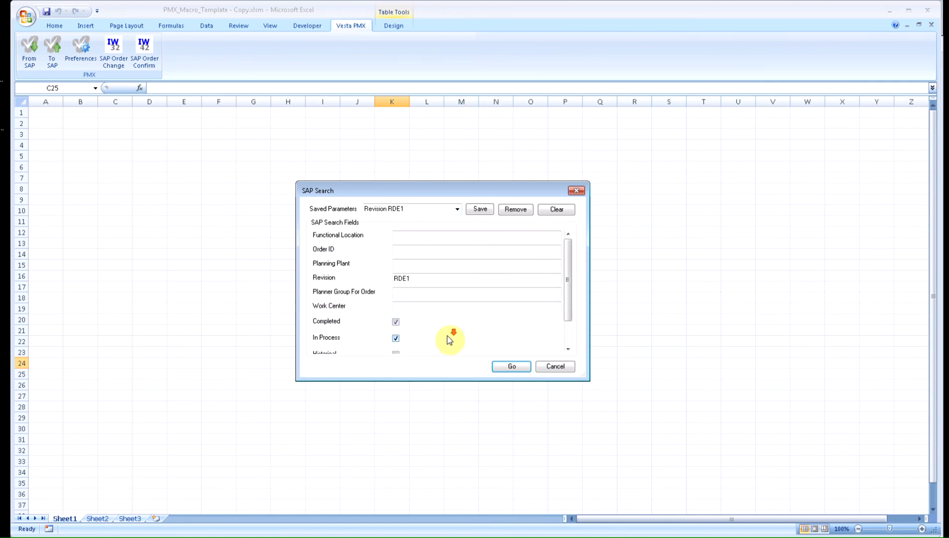
{"action": "scroll", "coordinate": [428, 328], "scroll_direction": "down", "scroll_amount": 1}
{"action": "left_click", "coordinate": [396, 321]}
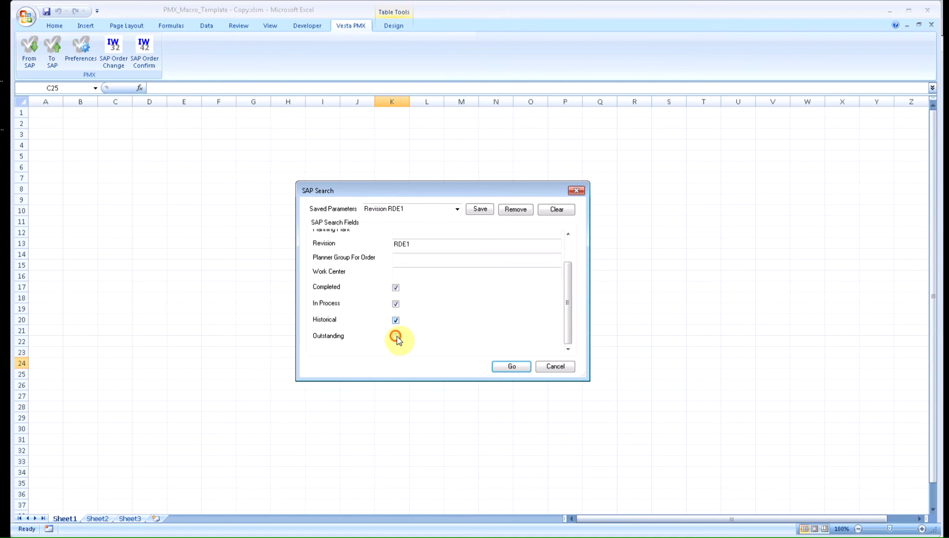
{"action": "left_click", "coordinate": [498, 367]}
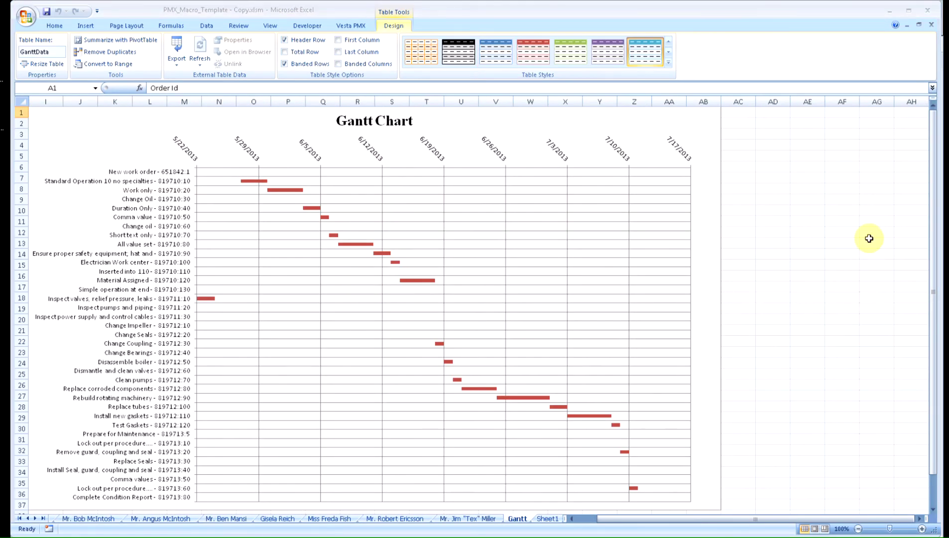
{"action": "left_click", "coordinate": [934, 258]}
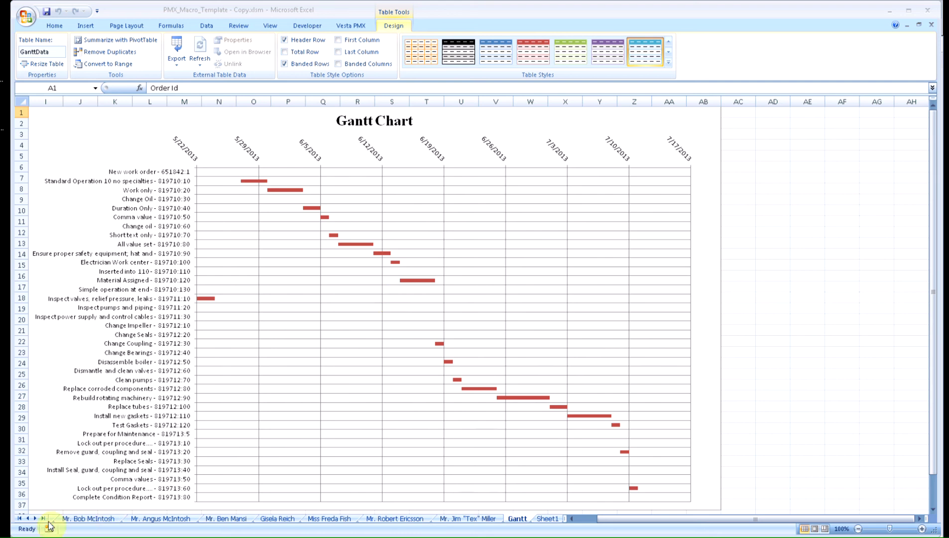
Show the Employees sheet, then follow a Click Here link to one technician's operations sheet
{"action": "left_click", "coordinate": [28, 518]}
{"action": "left_click", "coordinate": [28, 519]}
{"action": "left_click", "coordinate": [29, 519]}
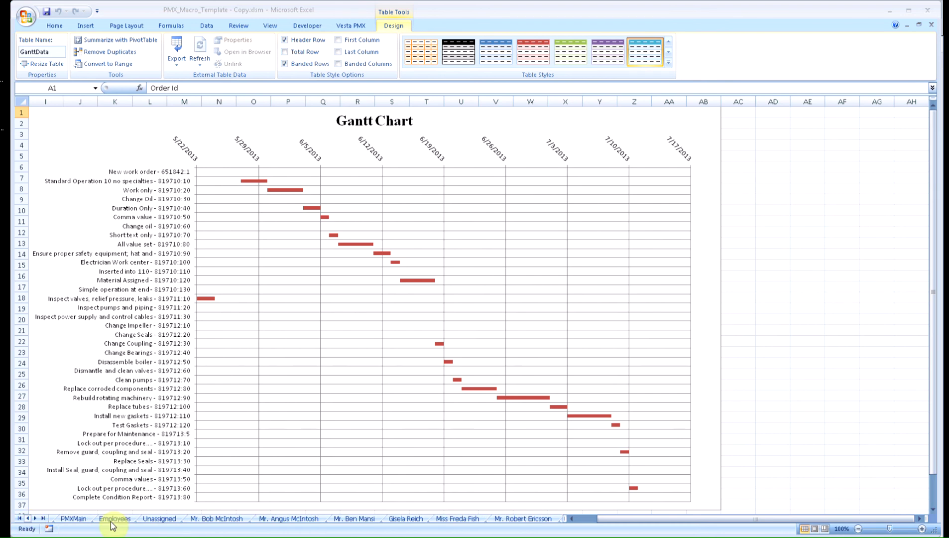
{"action": "left_click", "coordinate": [114, 519]}
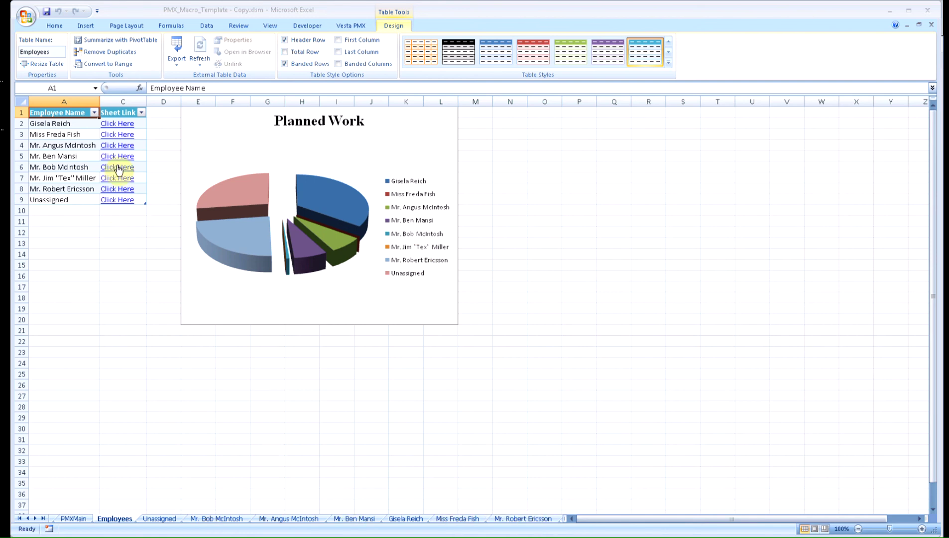
{"action": "left_click", "coordinate": [119, 188]}
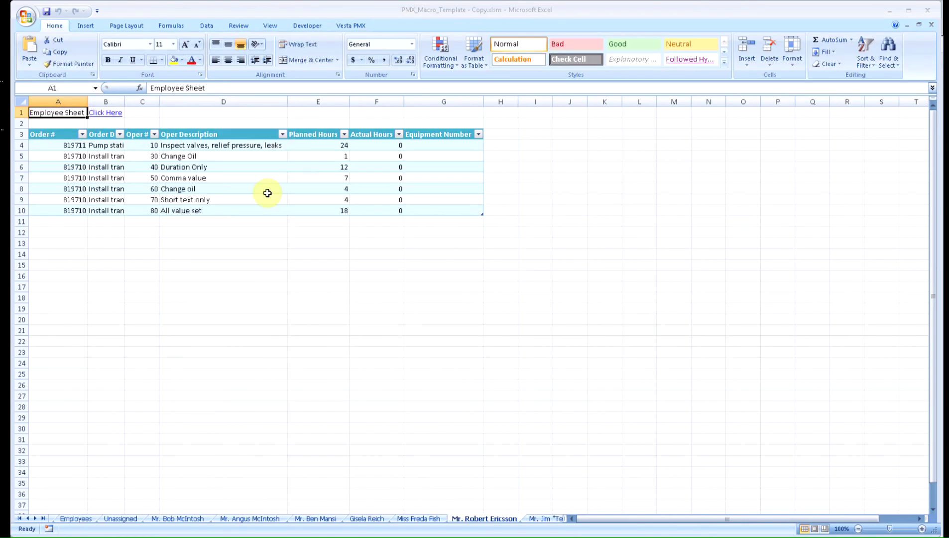
Return to Employees via the B1 link and open the Unassigned sheet from row 9
{"action": "left_click", "coordinate": [103, 114]}
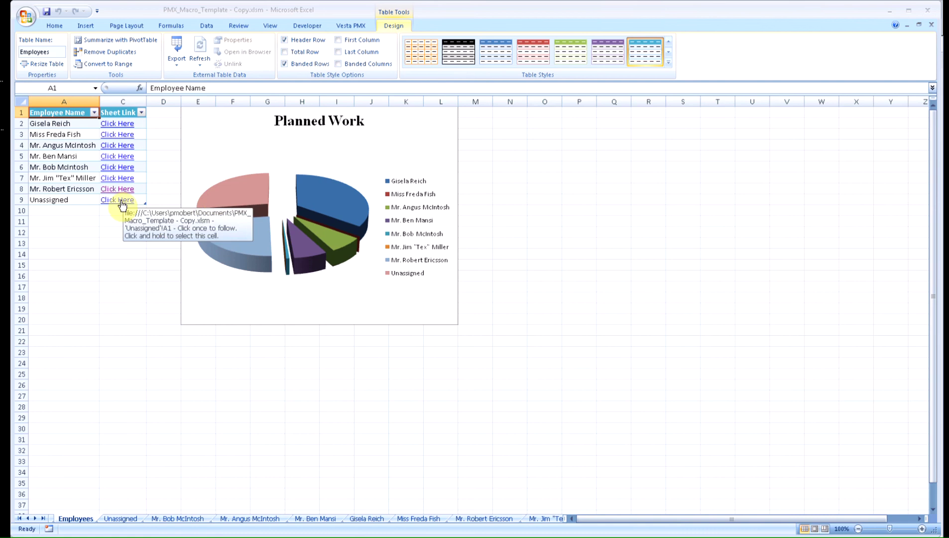
{"action": "left_click", "coordinate": [123, 204]}
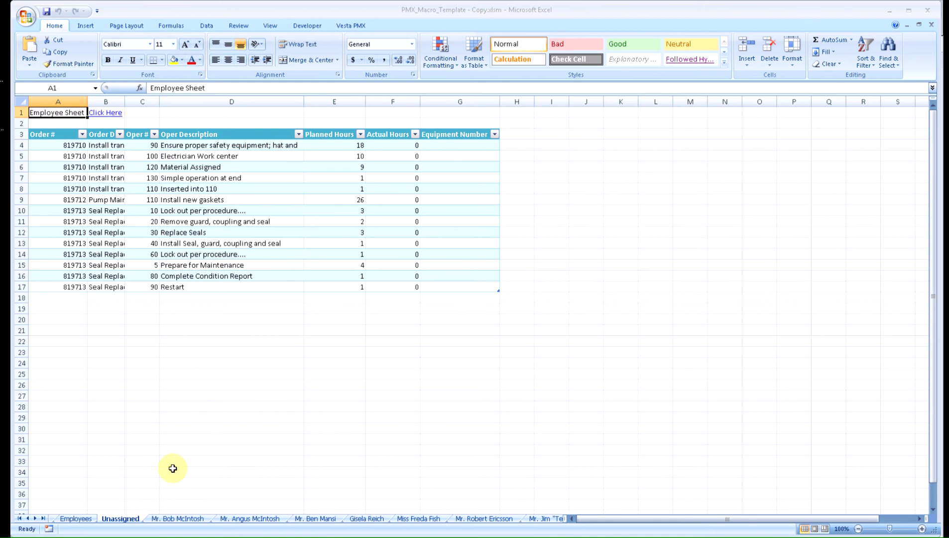
{"action": "key", "text": "Right"}
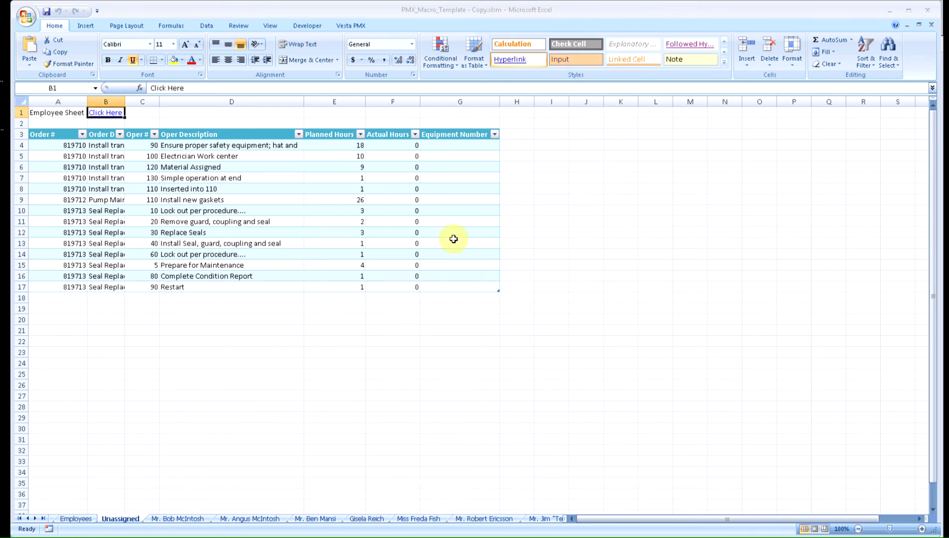